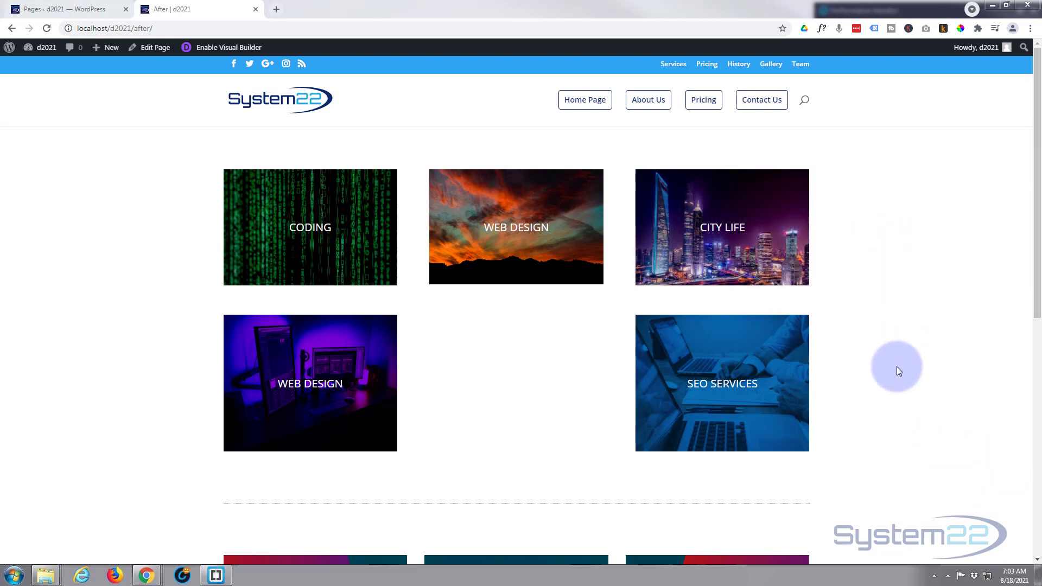
Open the page in the Divi Visual Builder.
{"action": "mouse_move", "coordinate": [772, 386]}
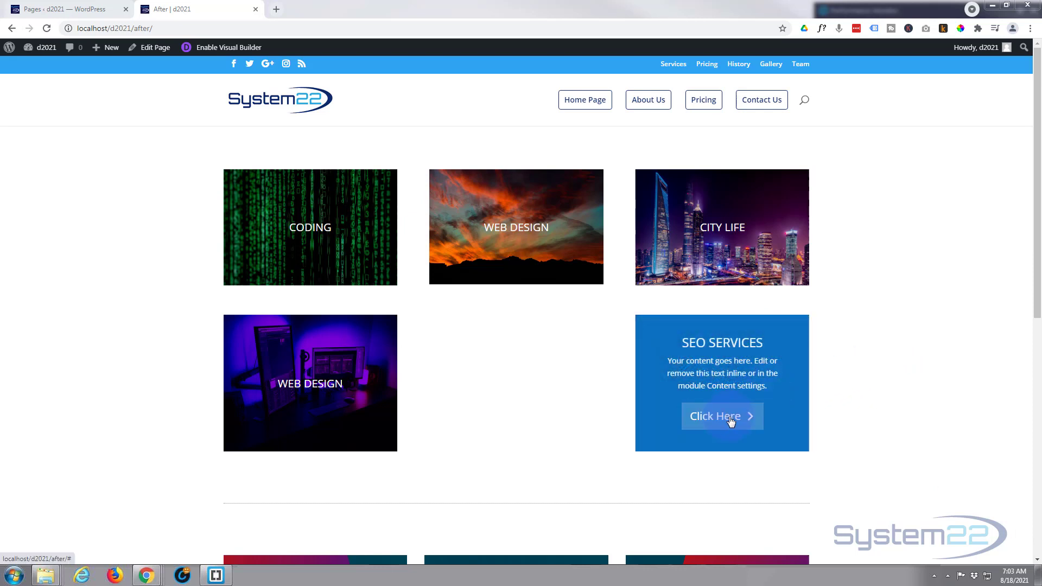
{"action": "mouse_move", "coordinate": [359, 405]}
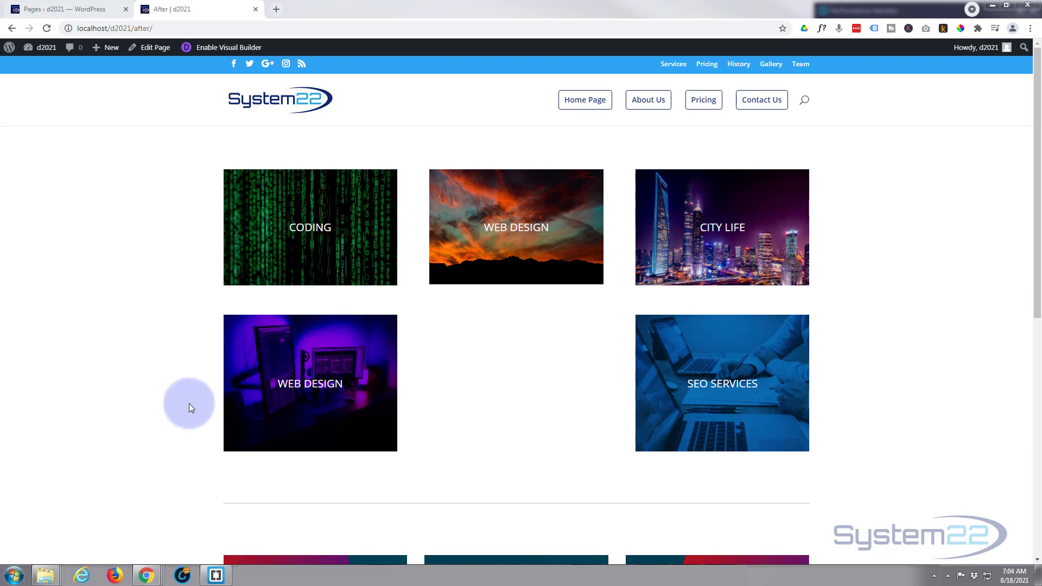
{"action": "mouse_move", "coordinate": [267, 409]}
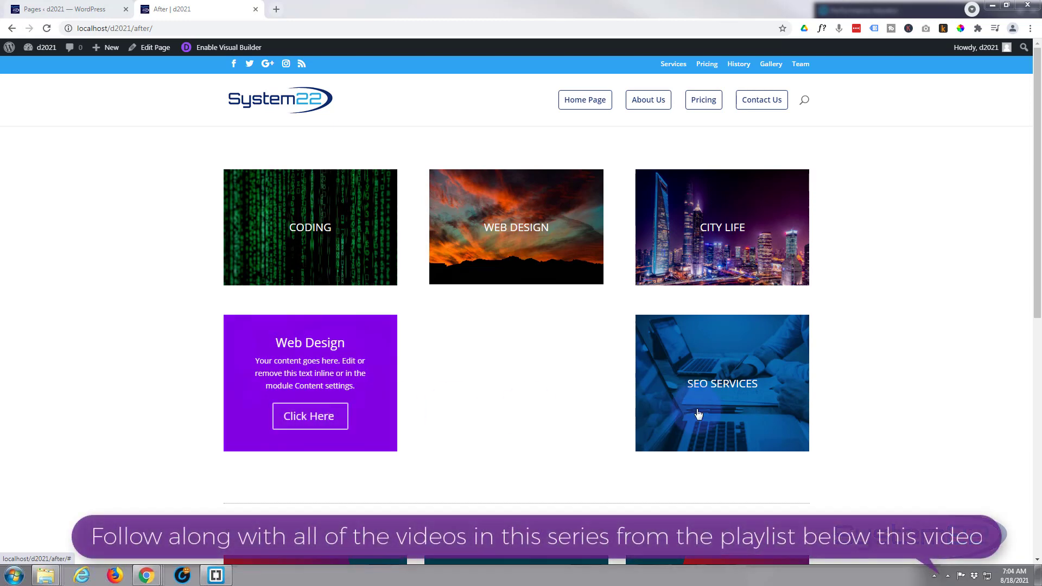
{"action": "mouse_move", "coordinate": [763, 413]}
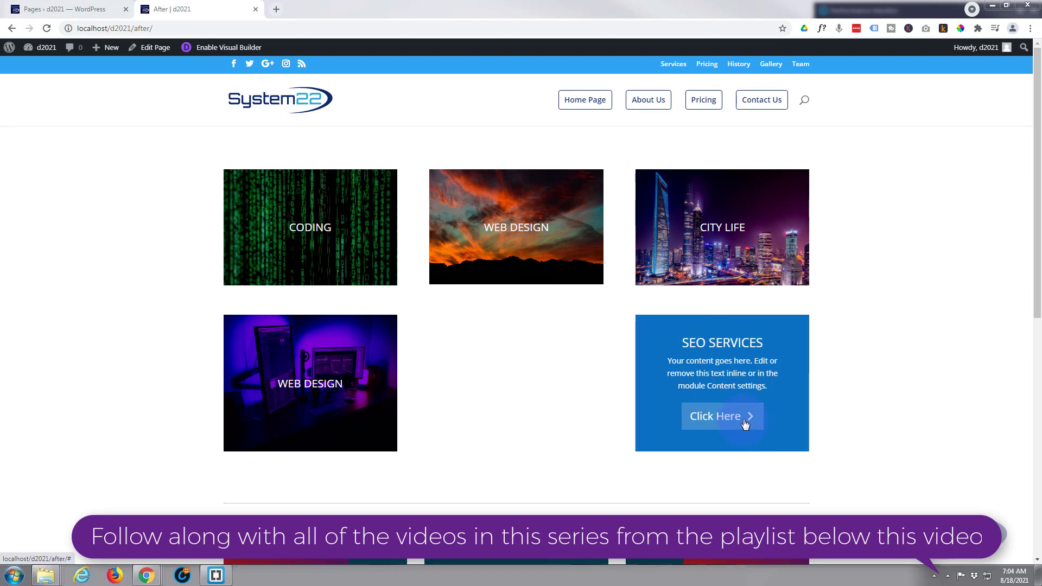
{"action": "left_click", "coordinate": [218, 48]}
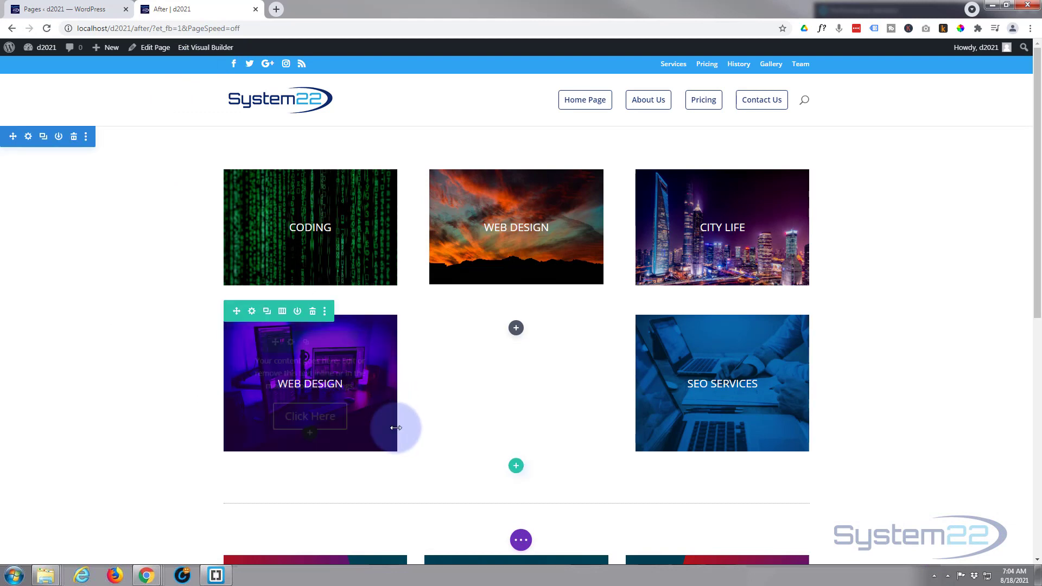
Bring up the Insert Module list for the empty middle column of the second row.
{"action": "mouse_move", "coordinate": [395, 444]}
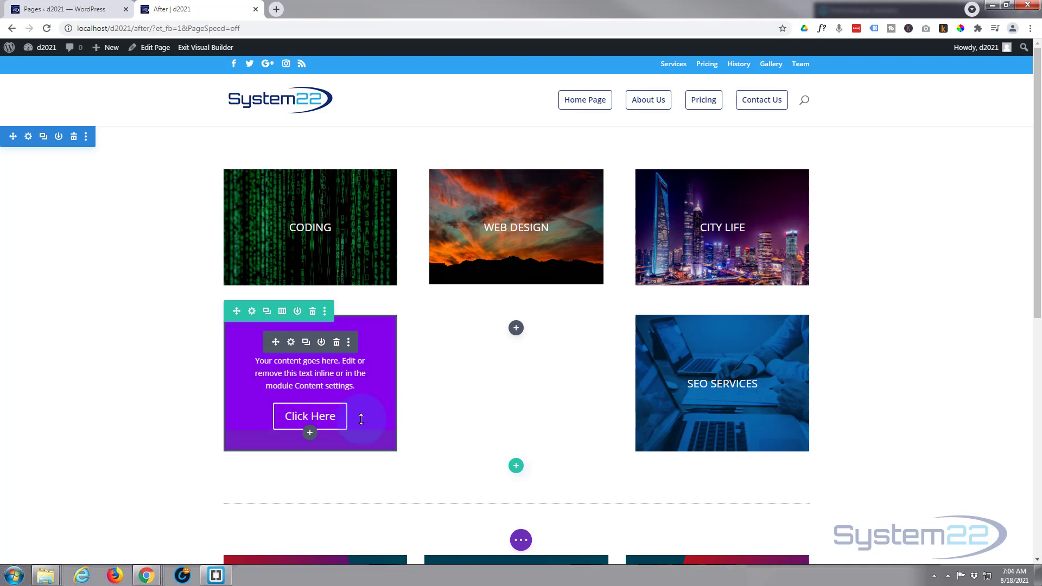
{"action": "left_click", "coordinate": [515, 329]}
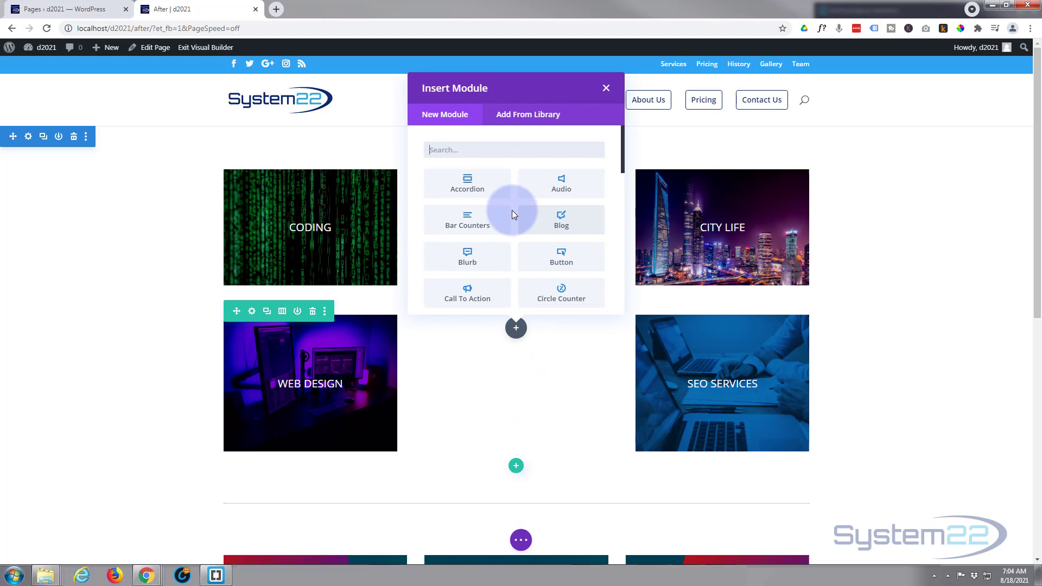
{"action": "scroll", "coordinate": [514, 206], "scroll_direction": "down", "scroll_amount": 10}
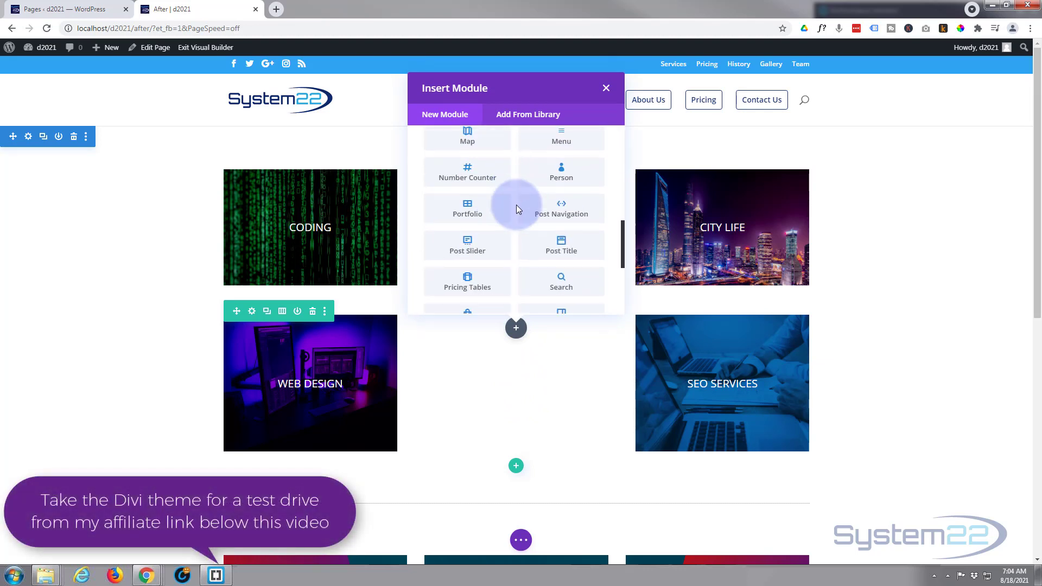
{"action": "scroll", "coordinate": [516, 211], "scroll_direction": "up", "scroll_amount": 8}
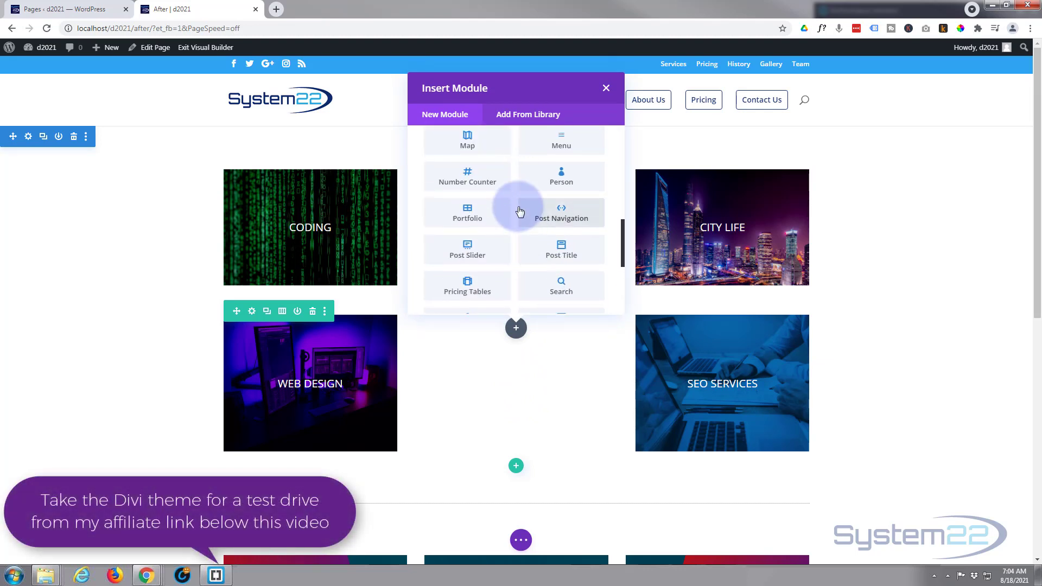
{"action": "scroll", "coordinate": [518, 215], "scroll_direction": "up", "scroll_amount": 3}
{"action": "scroll", "coordinate": [513, 219], "scroll_direction": "down", "scroll_amount": 1}
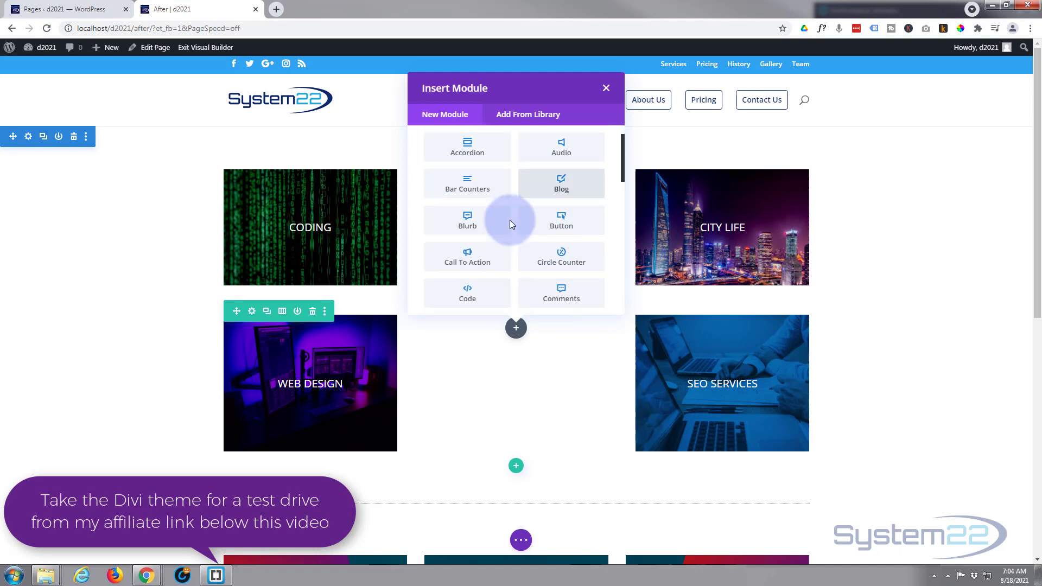
Insert a Call To Action module, trim its body text and title it 'Hosting Service'.
{"action": "left_click", "coordinate": [464, 245]}
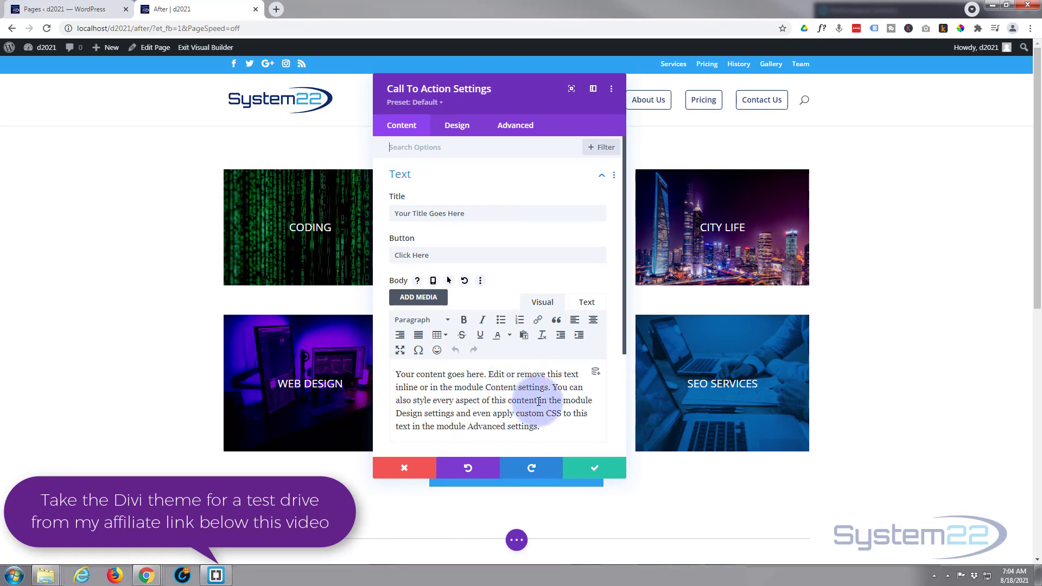
{"action": "left_click_drag", "start_coordinate": [552, 387], "coordinate": [577, 427]}
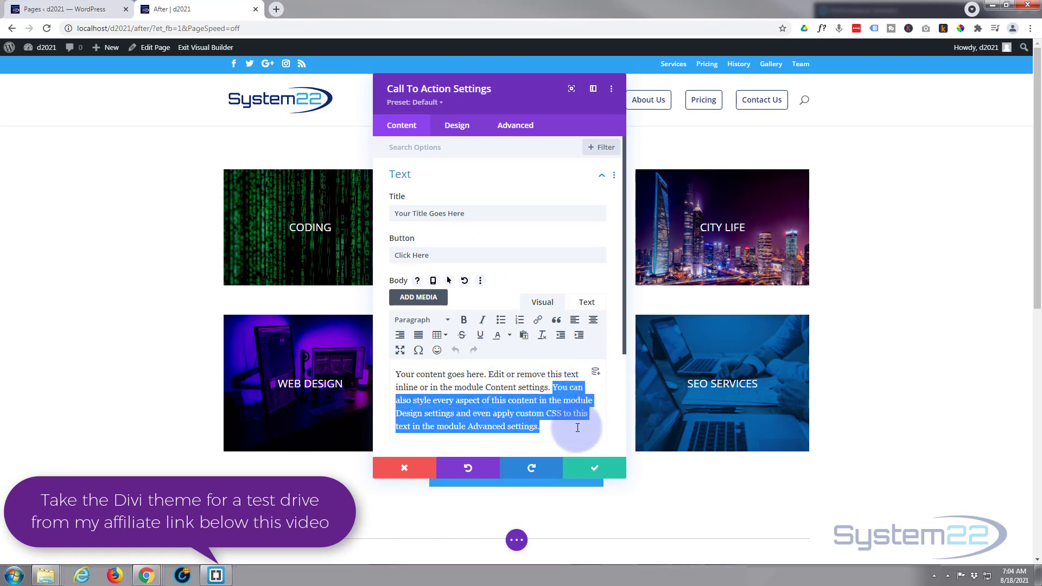
{"action": "key", "text": "BackSpace"}
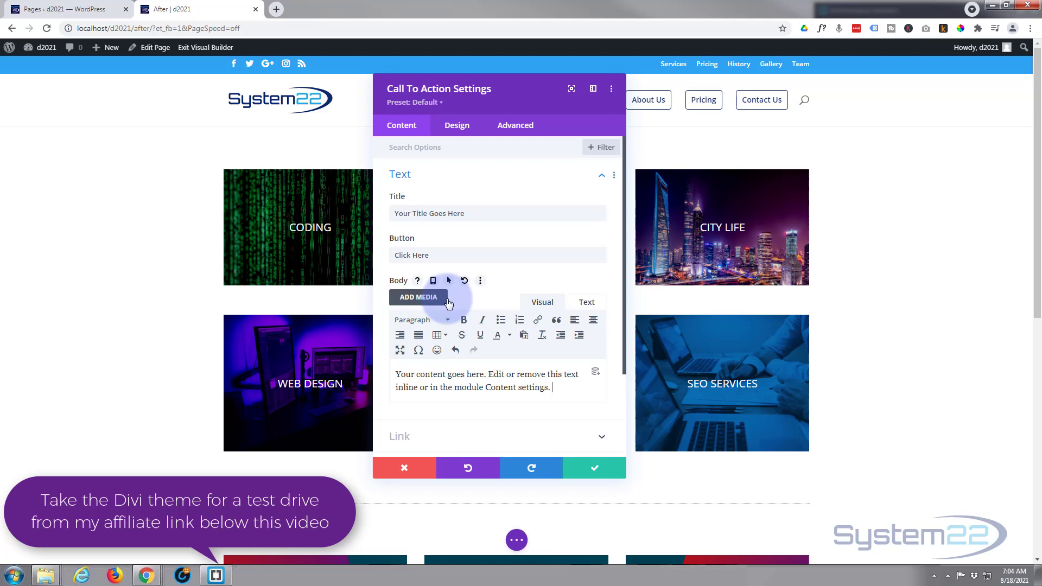
{"action": "left_click_drag", "start_coordinate": [471, 214], "coordinate": [375, 216]}
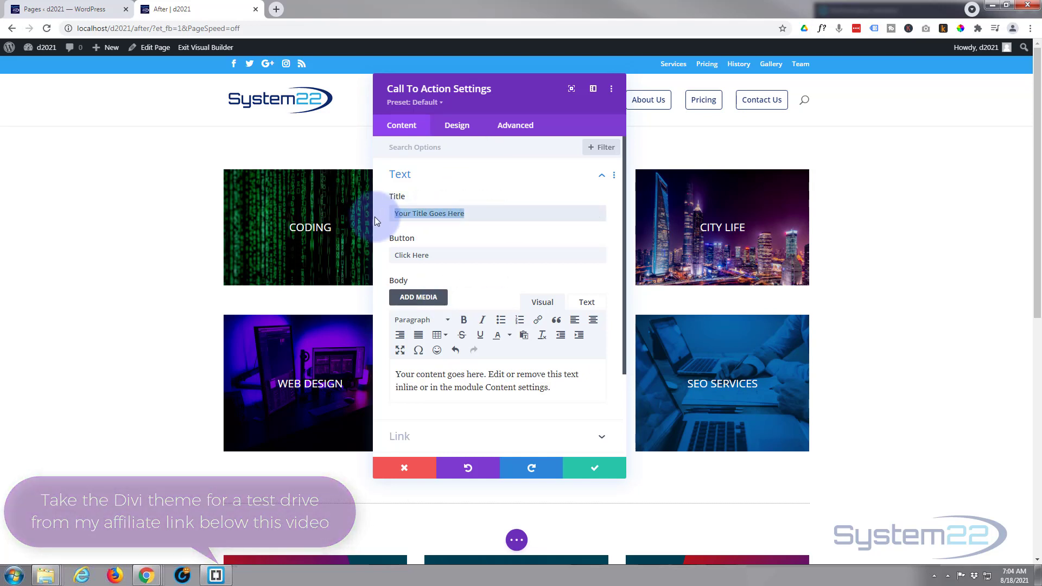
{"action": "type", "text": "Hosting Service"}
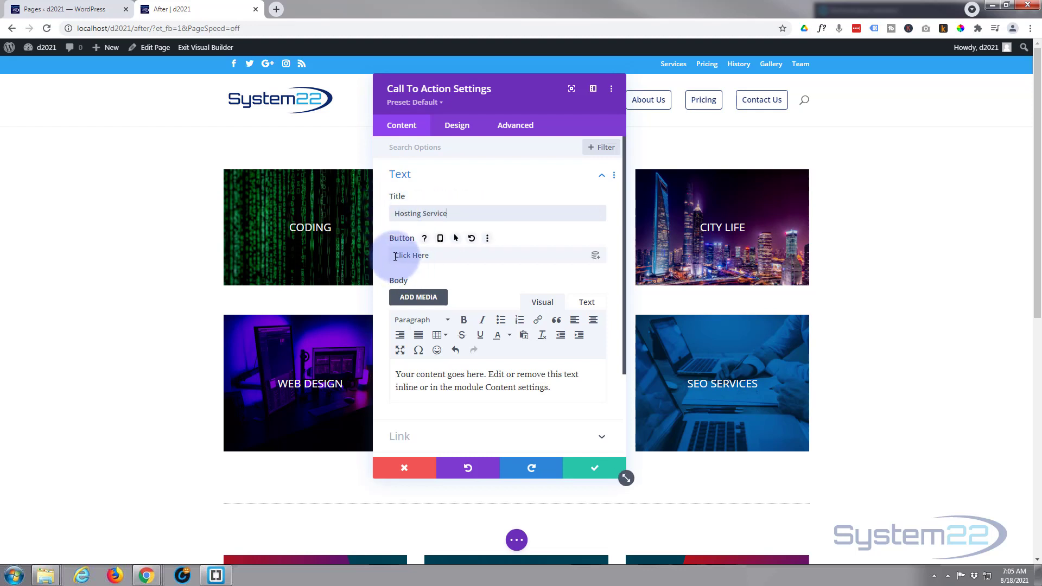
Change the button text from Click Here to 'Learn More' and move the settings panel aside.
{"action": "left_click", "coordinate": [431, 256]}
{"action": "right_click", "coordinate": [413, 257]}
{"action": "left_click", "coordinate": [426, 343]}
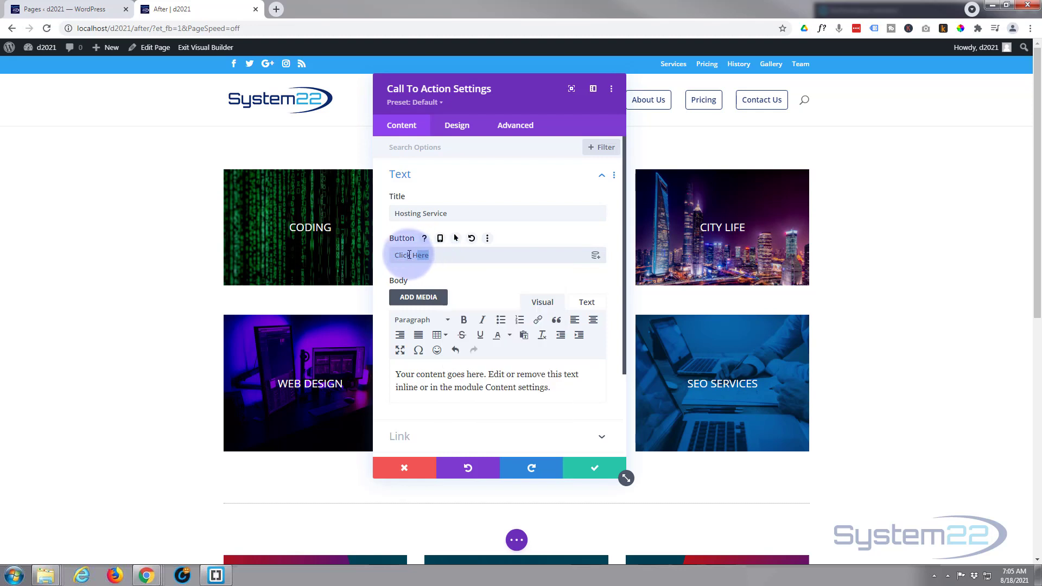
{"action": "type", "text": "Lea"}
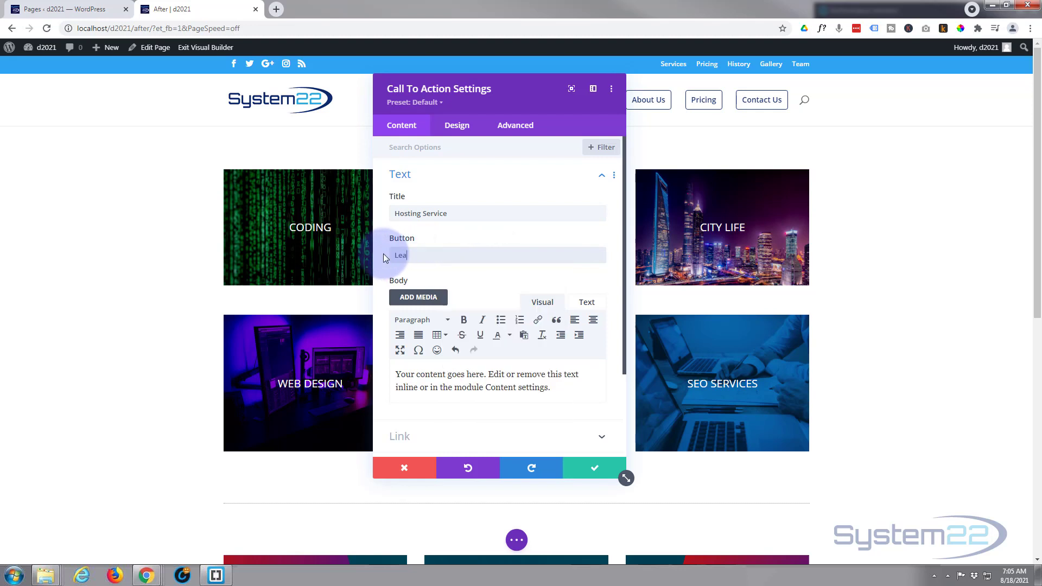
{"action": "type", "text": "rn More"}
{"action": "scroll", "coordinate": [494, 255], "scroll_direction": "down", "scroll_amount": 3}
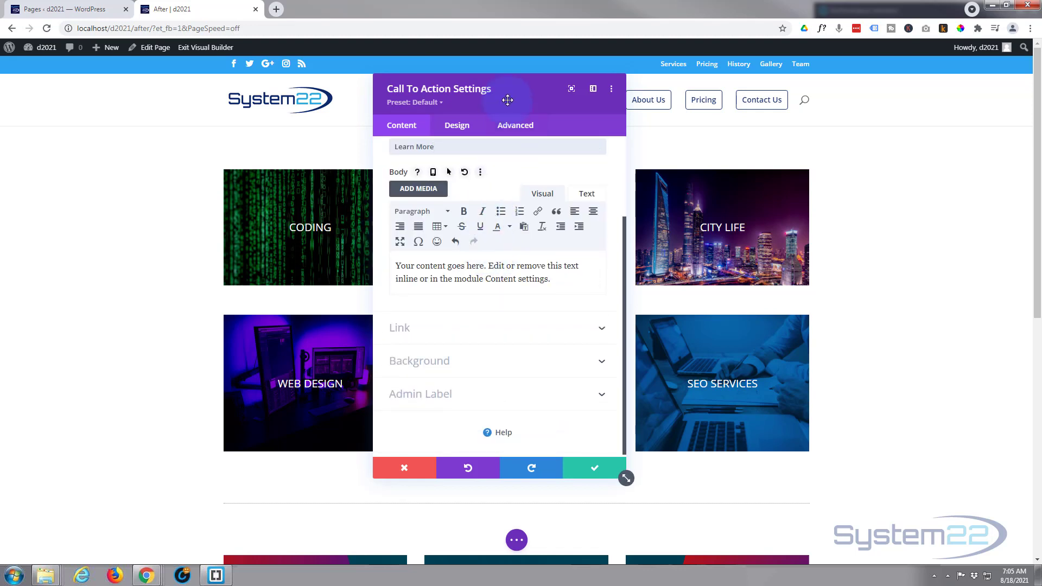
{"action": "left_click_drag", "start_coordinate": [591, 106], "coordinate": [835, 125]}
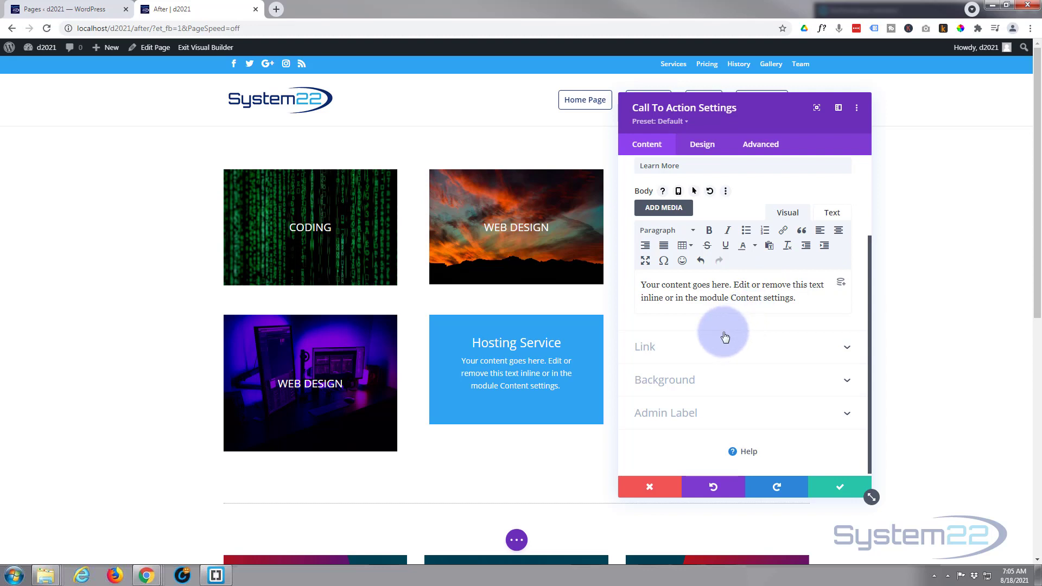
Set the Button Link URL to '#' and keep Module Link Target as In The Same Window.
{"action": "left_click", "coordinate": [684, 353]}
{"action": "left_click", "coordinate": [656, 212]}
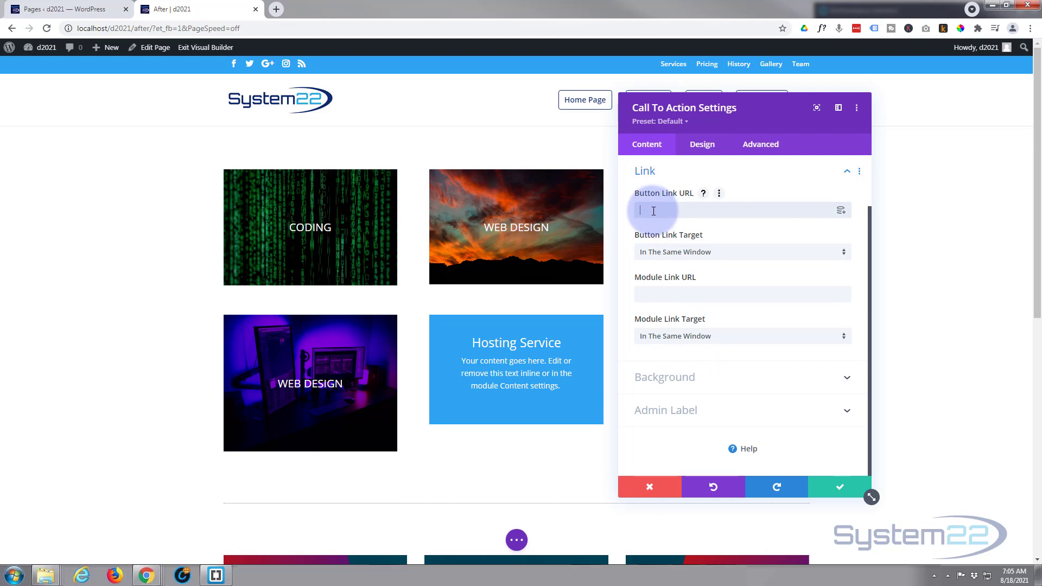
{"action": "type", "text": "#"}
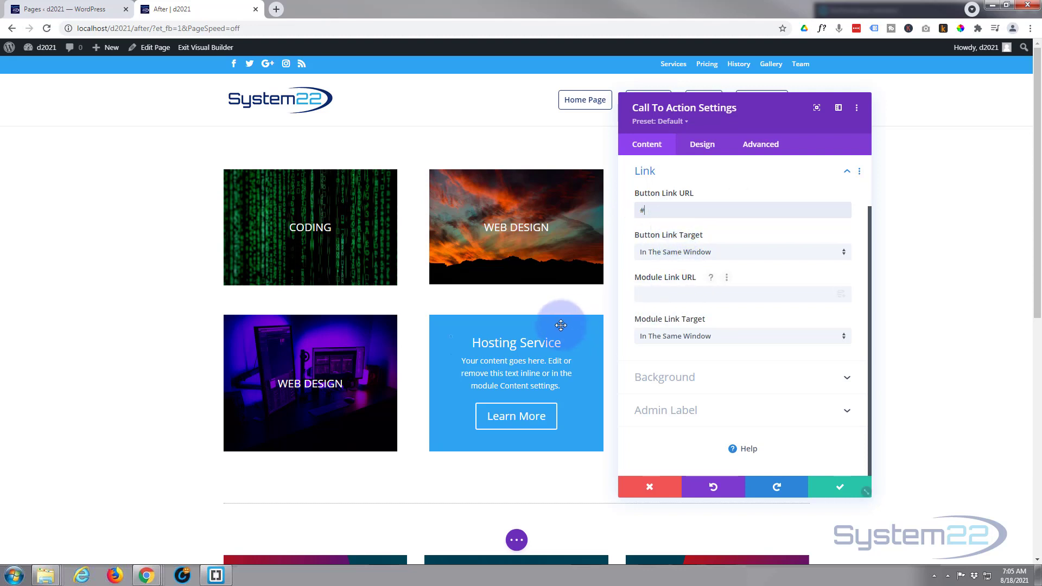
{"action": "left_click", "coordinate": [659, 297]}
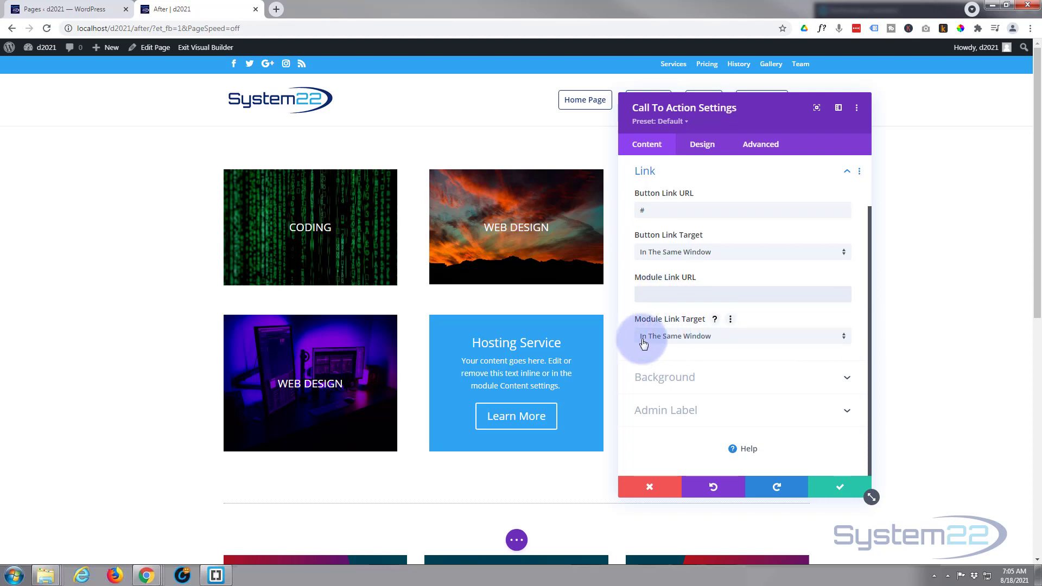
{"action": "left_click", "coordinate": [723, 336]}
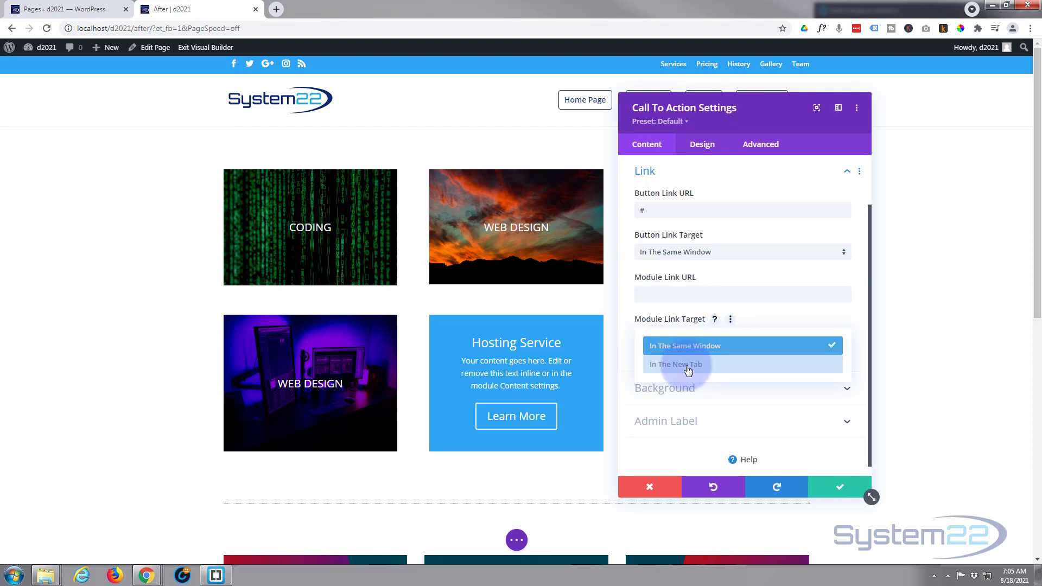
{"action": "left_click", "coordinate": [635, 363]}
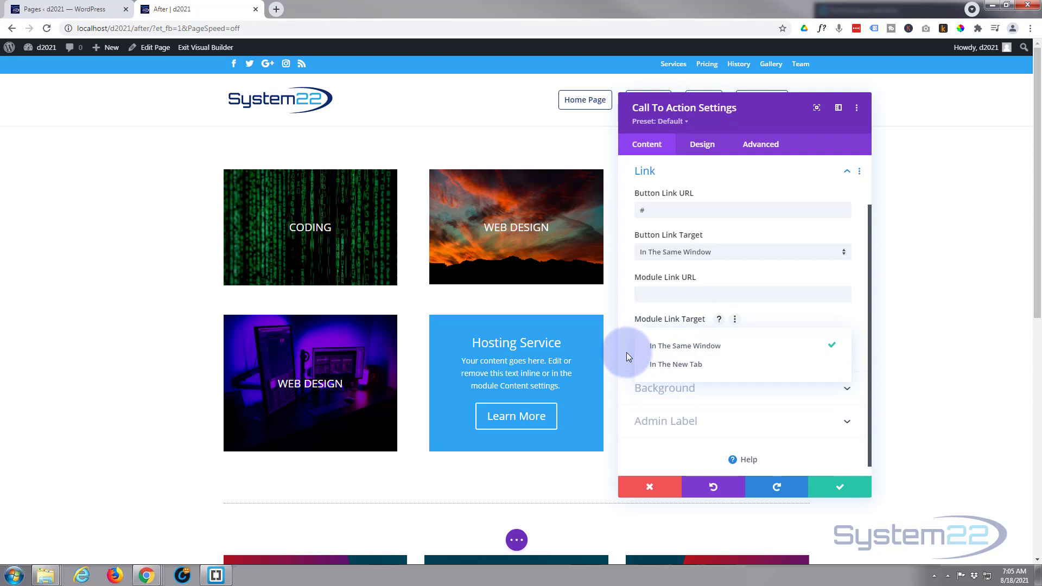
{"action": "left_click", "coordinate": [626, 352]}
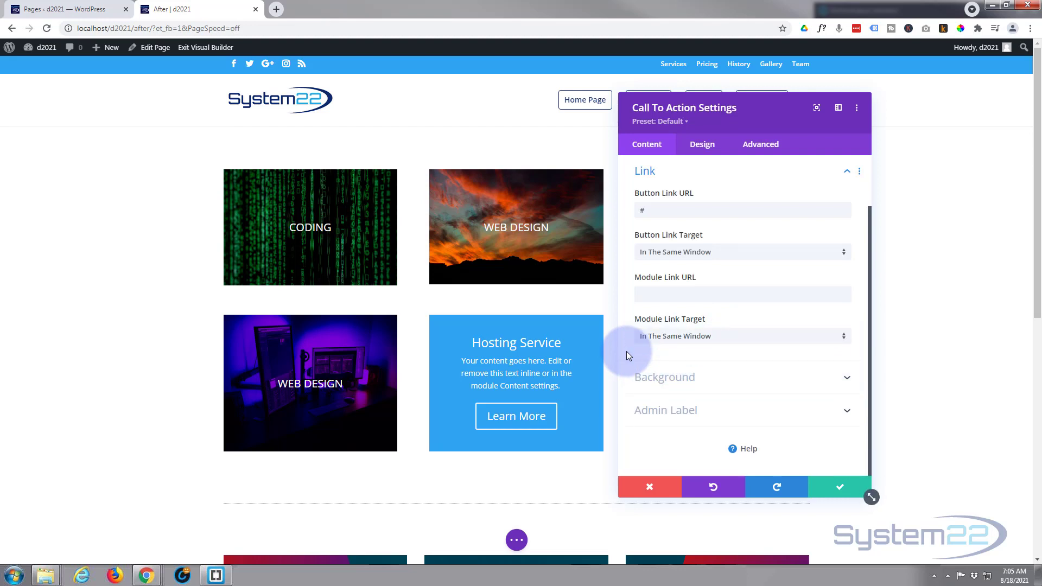
Give the box a background from the saved blue swatch, darkened to navy #000360.
{"action": "left_click", "coordinate": [680, 384]}
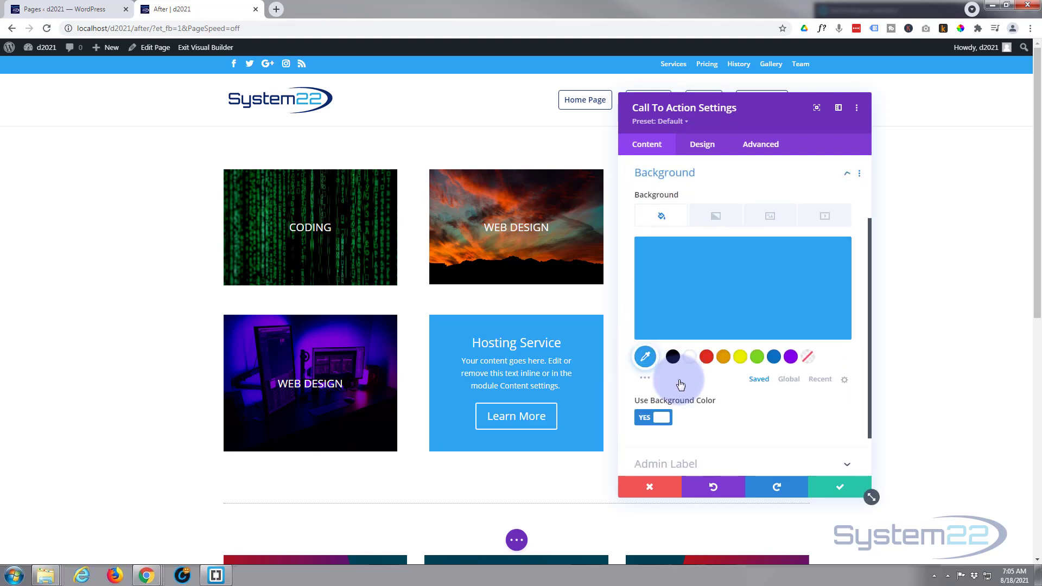
{"action": "left_click", "coordinate": [774, 358]}
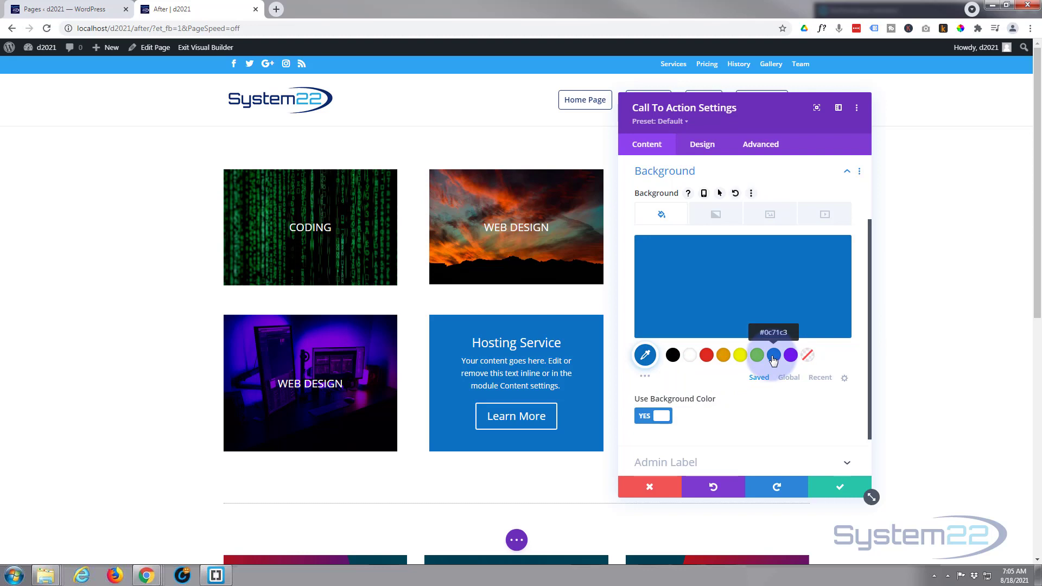
{"action": "left_click", "coordinate": [762, 293]}
{"action": "left_click_drag", "start_coordinate": [762, 293], "coordinate": [782, 303]}
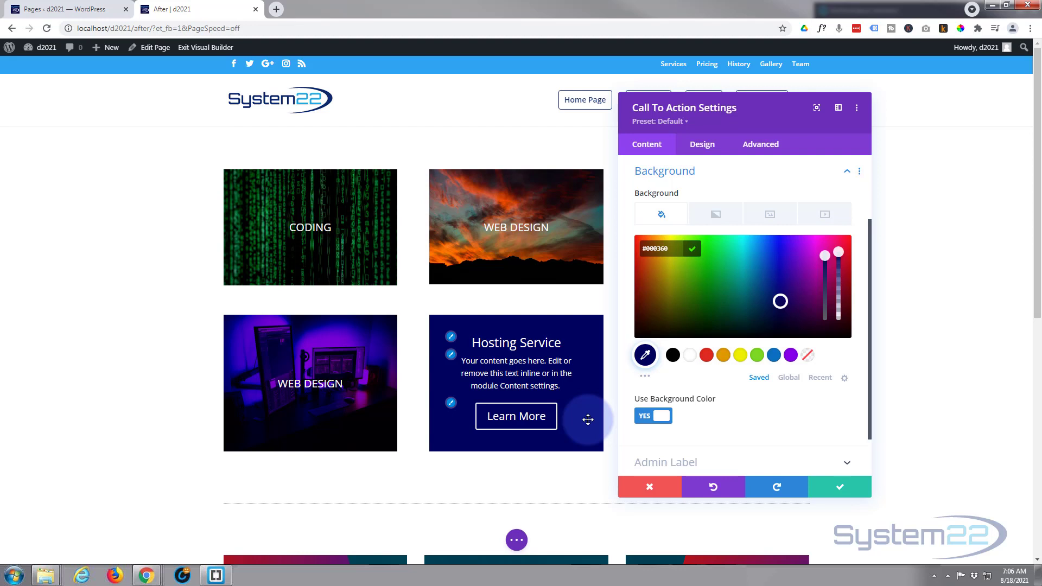
In Design > Filters, enable hover opacity: 0% normally, 100% on hover.
{"action": "left_click", "coordinate": [702, 142]}
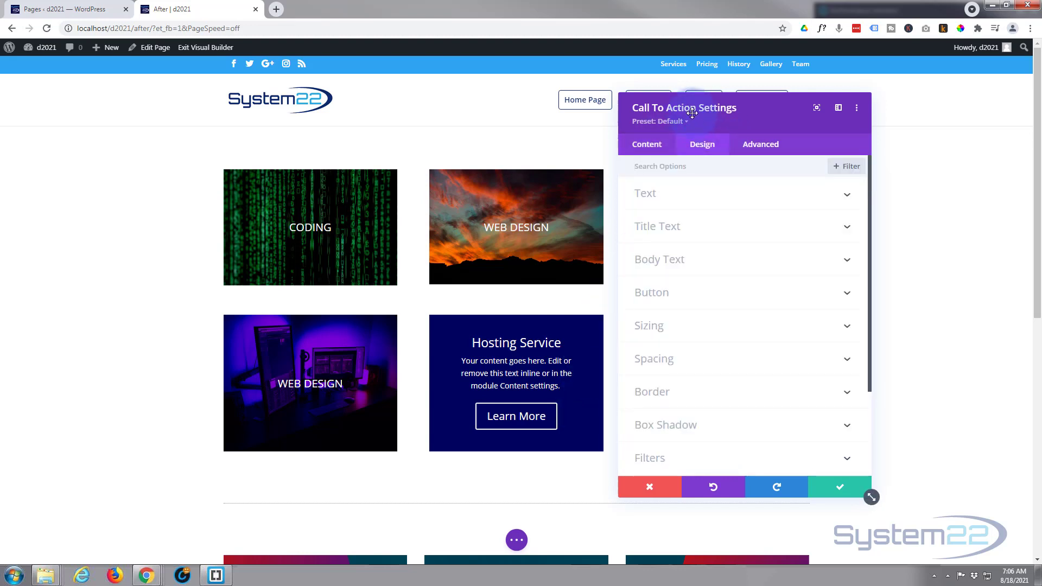
{"action": "scroll", "coordinate": [745, 202], "scroll_direction": "down", "scroll_amount": 2}
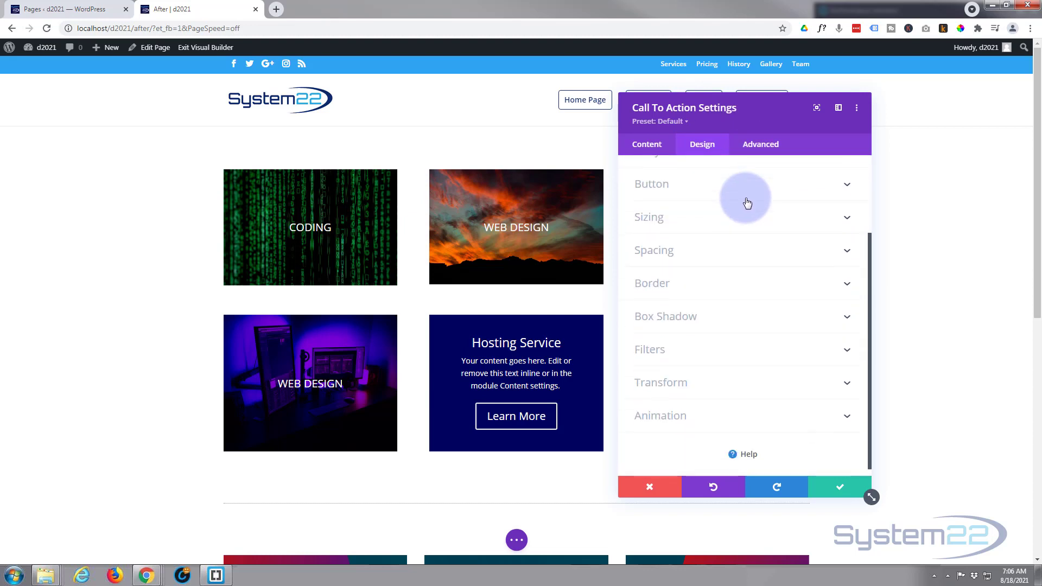
{"action": "left_click", "coordinate": [693, 344]}
{"action": "scroll", "coordinate": [718, 292], "scroll_direction": "down", "scroll_amount": 3}
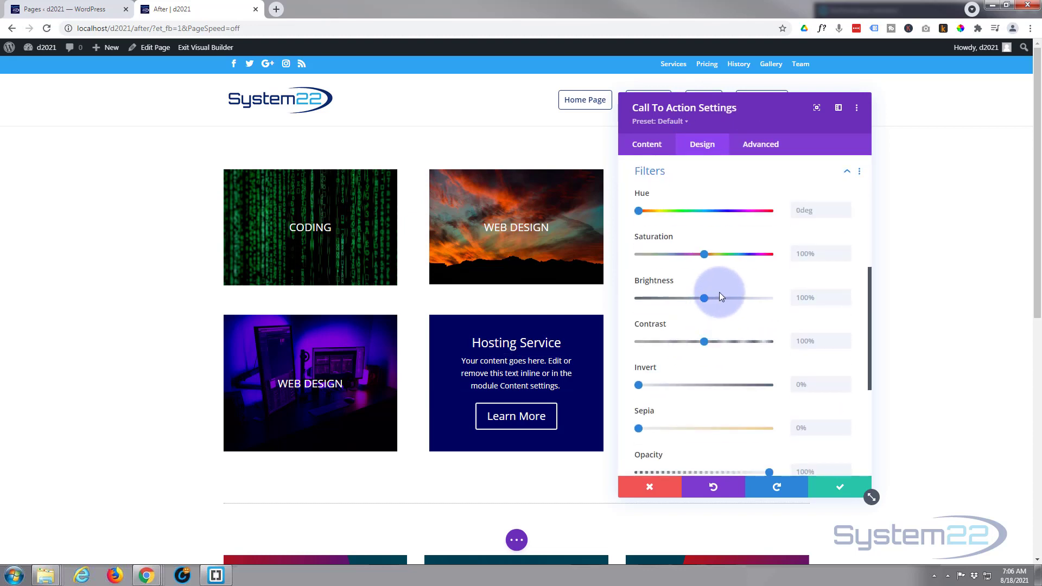
{"action": "scroll", "coordinate": [720, 278], "scroll_direction": "down", "scroll_amount": 4}
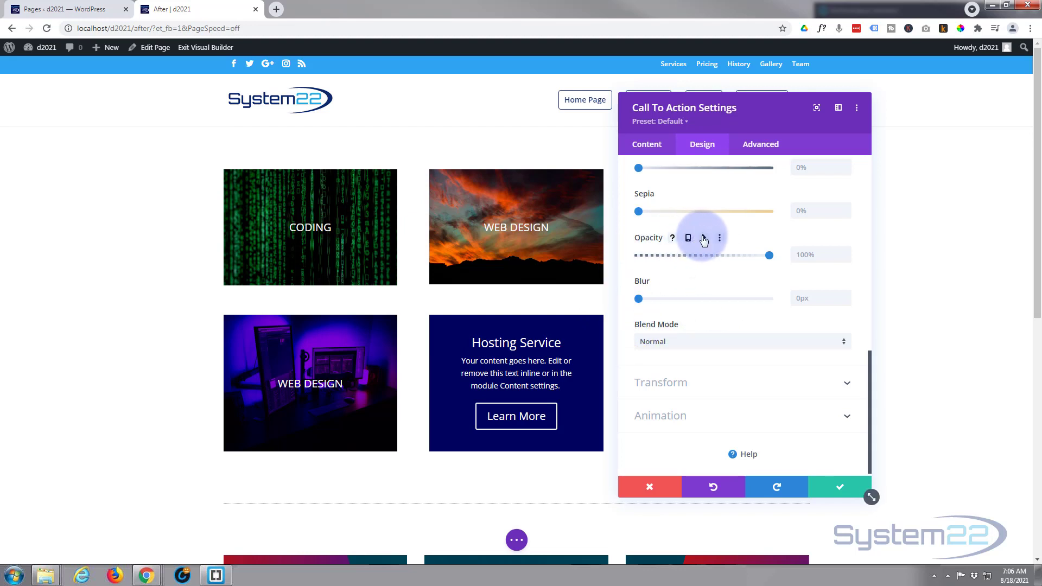
{"action": "left_click", "coordinate": [704, 239]}
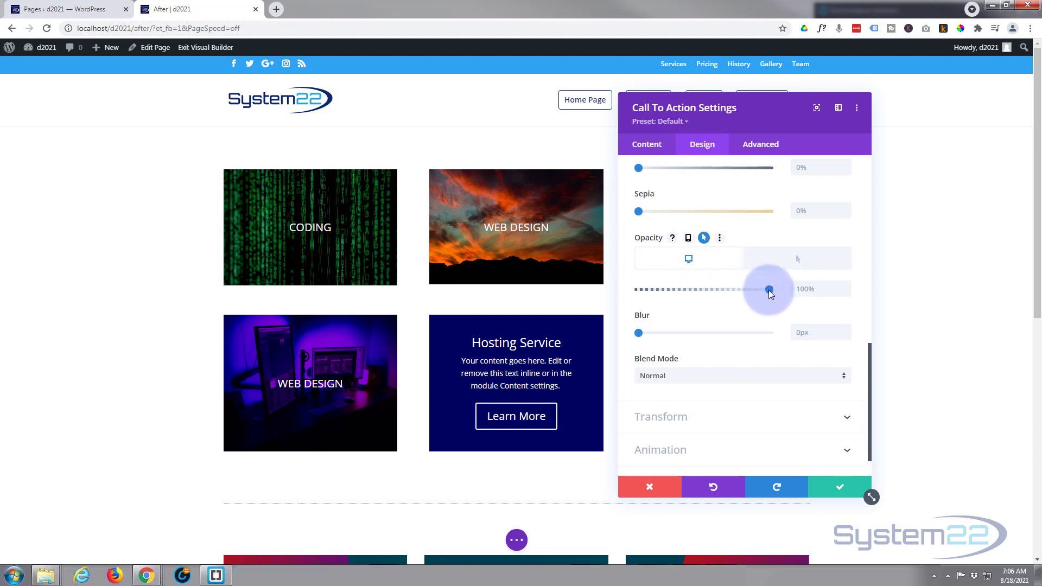
{"action": "left_click_drag", "start_coordinate": [769, 292], "coordinate": [632, 294]}
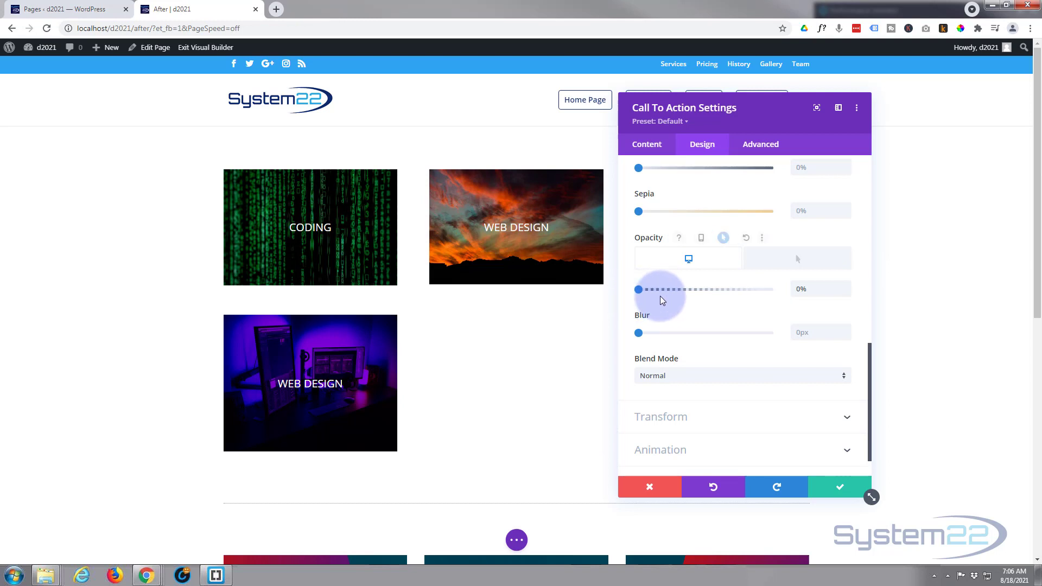
{"action": "left_click", "coordinate": [792, 262]}
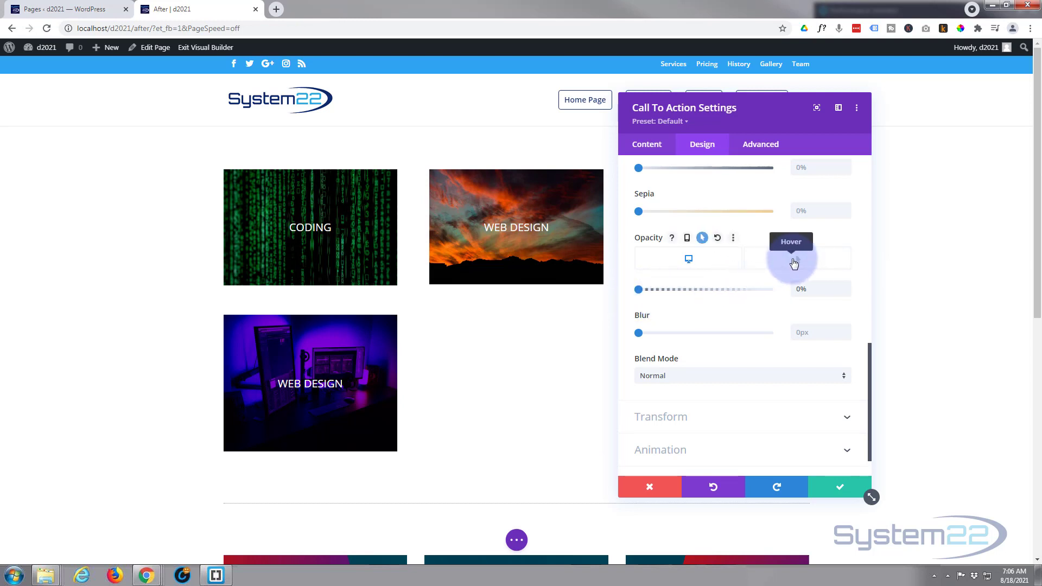
{"action": "left_click_drag", "start_coordinate": [638, 289], "coordinate": [781, 293]}
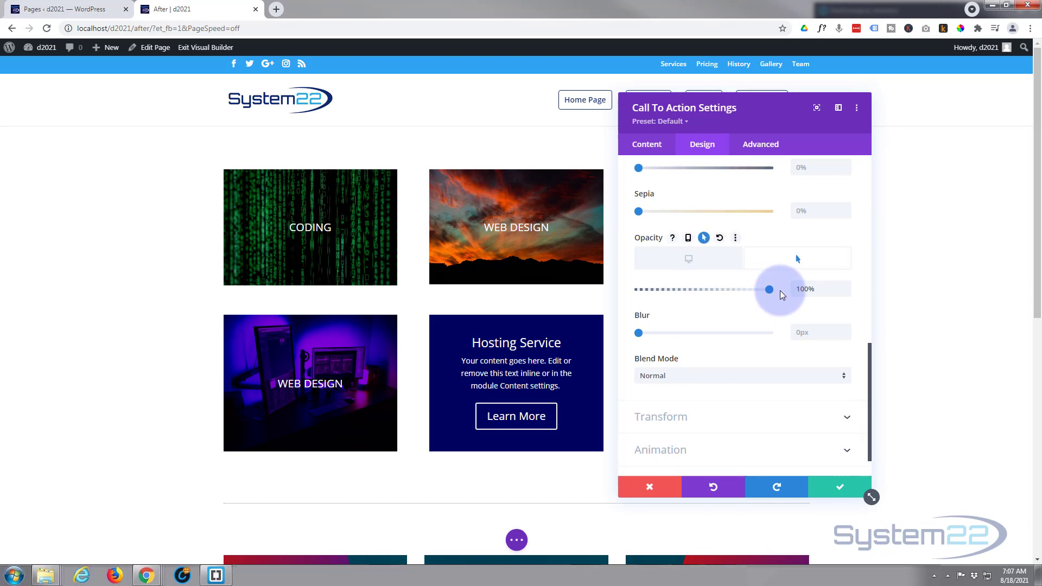
{"action": "left_click", "coordinate": [689, 259]}
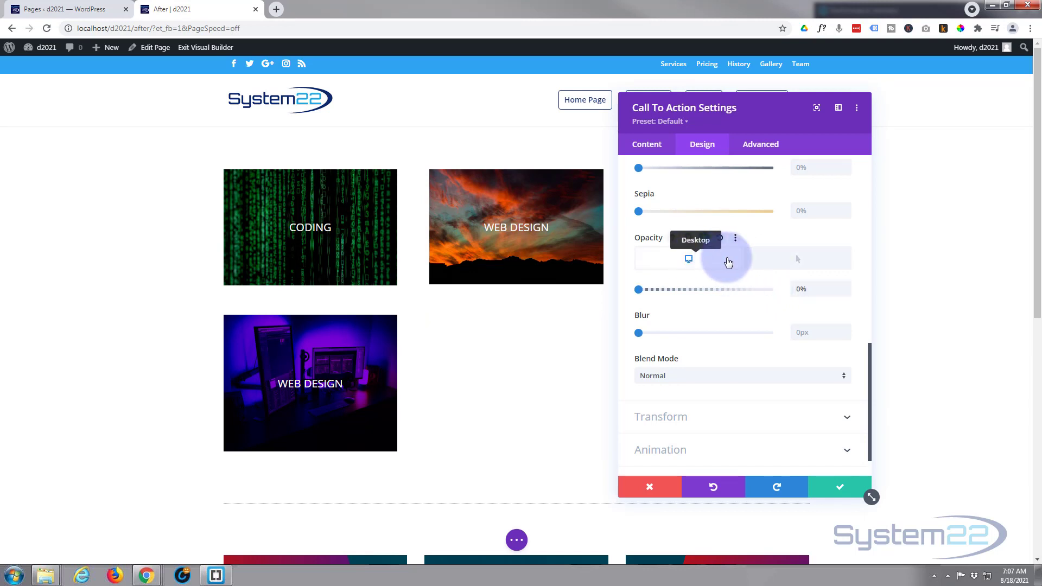
{"action": "left_click", "coordinate": [782, 264]}
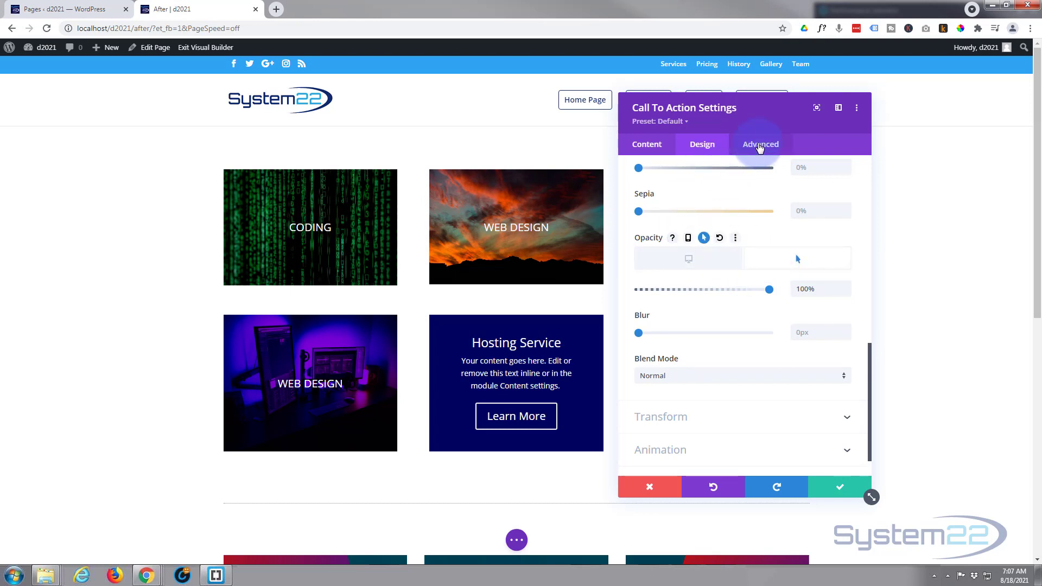
Set an 850ms Ease-In-Out transition in Advanced > Transitions and save the module settings.
{"action": "left_click", "coordinate": [759, 148]}
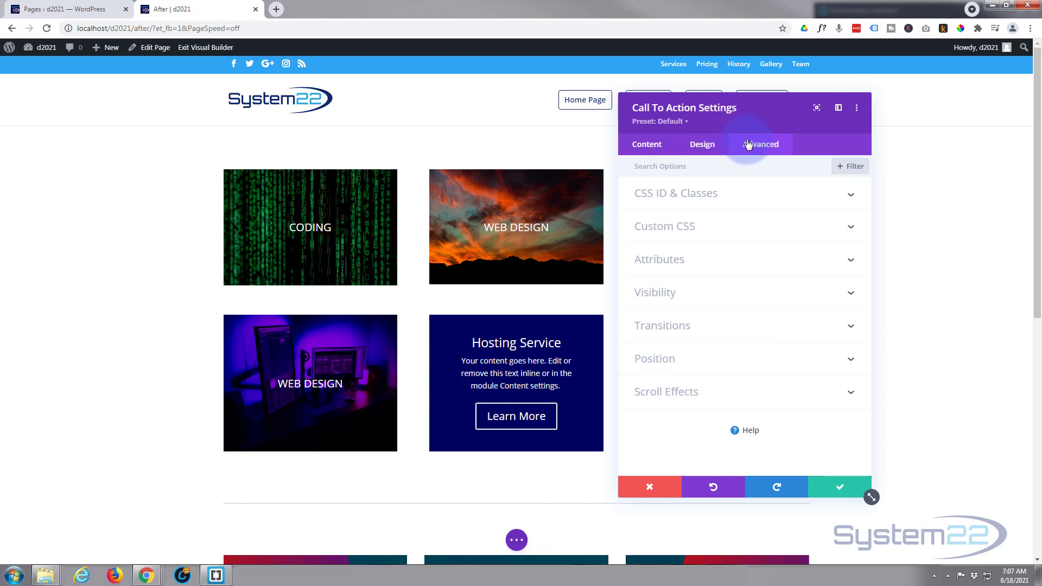
{"action": "left_click", "coordinate": [734, 326]}
{"action": "left_click_drag", "start_coordinate": [659, 249], "coordinate": [695, 250]}
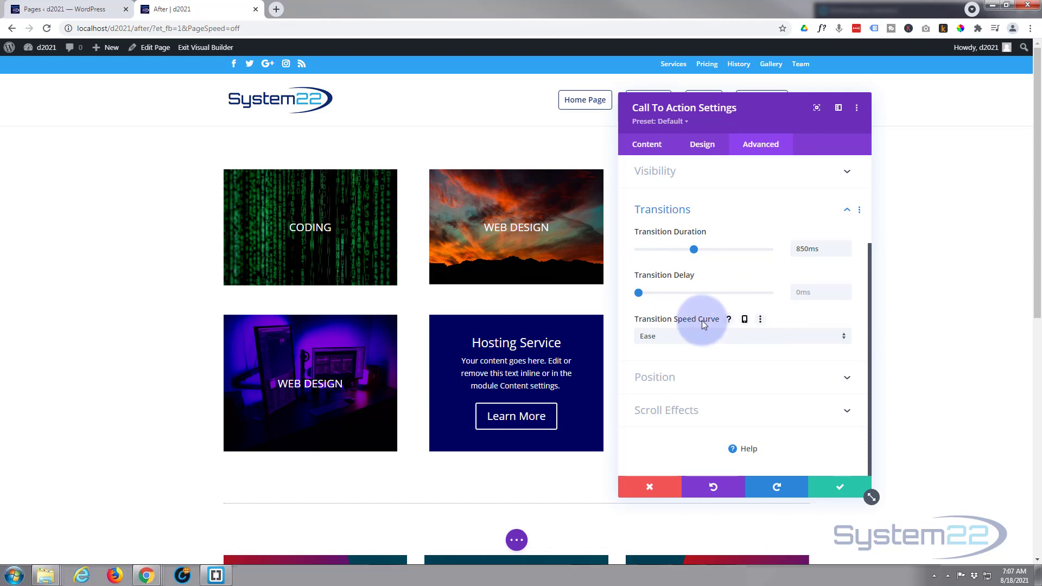
{"action": "left_click", "coordinate": [722, 336]}
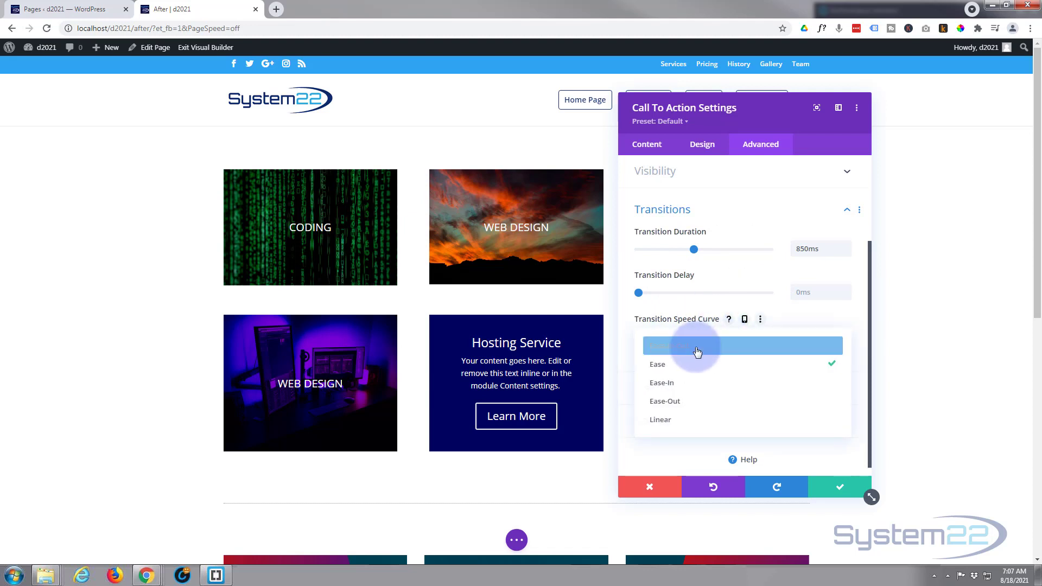
{"action": "left_click", "coordinate": [697, 347]}
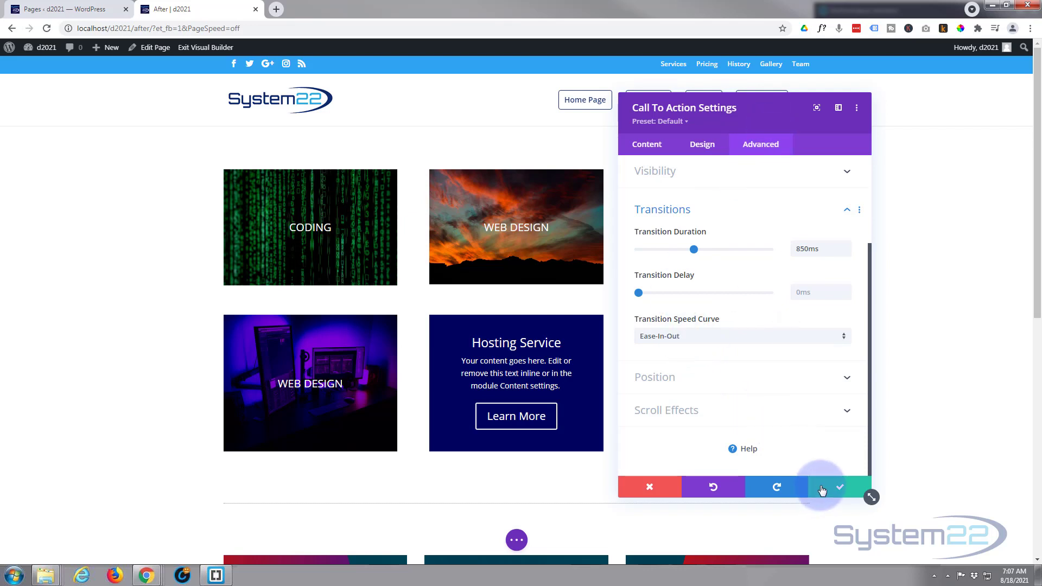
{"action": "left_click", "coordinate": [825, 488]}
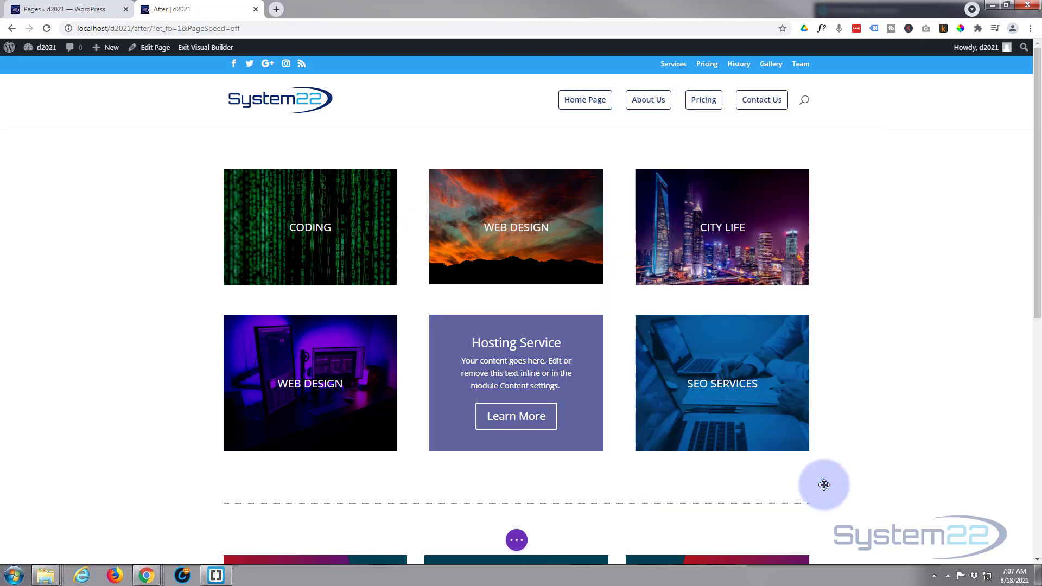
Open the image grid row's middle Column Settings and expand its Background options.
{"action": "left_click_drag", "start_coordinate": [493, 482], "coordinate": [442, 453]}
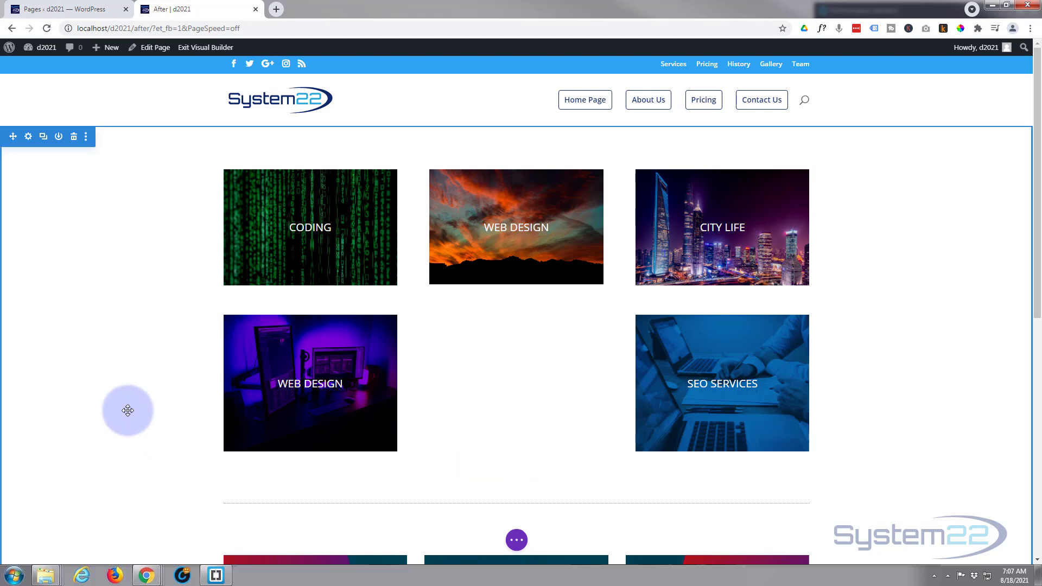
{"action": "mouse_move", "coordinate": [247, 316]}
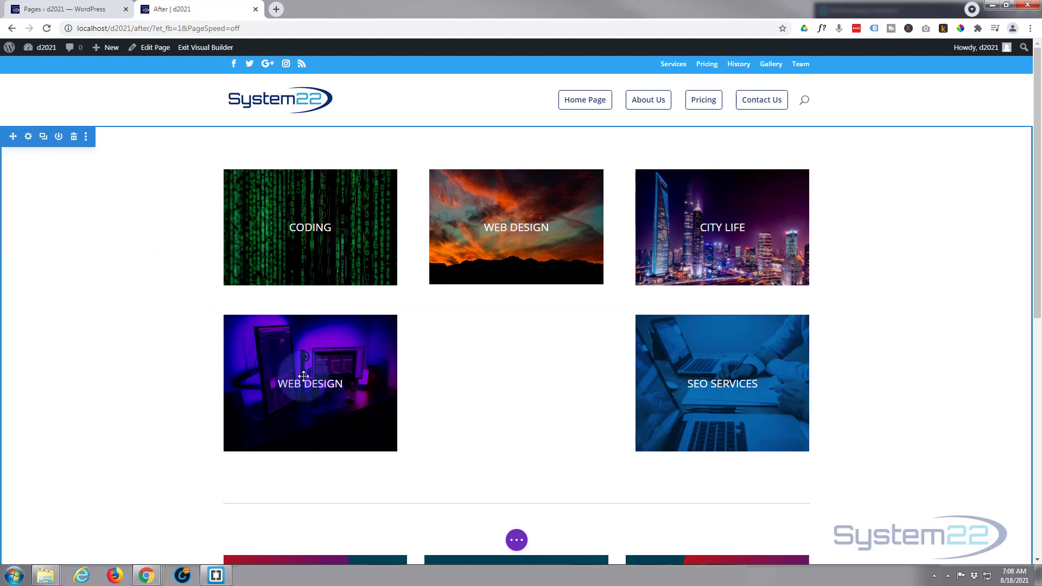
{"action": "mouse_move", "coordinate": [296, 350]}
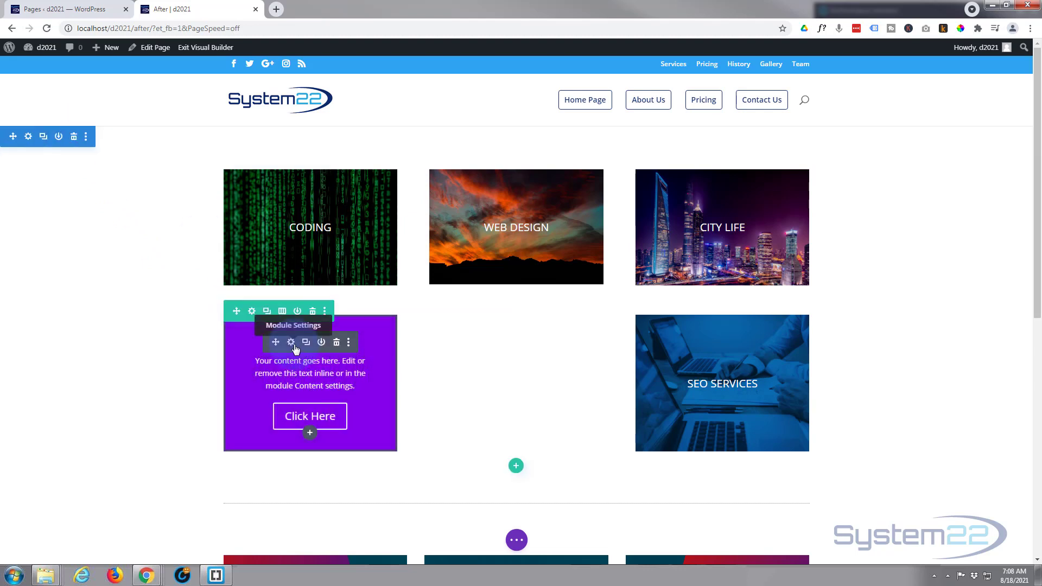
{"action": "left_click", "coordinate": [251, 312]}
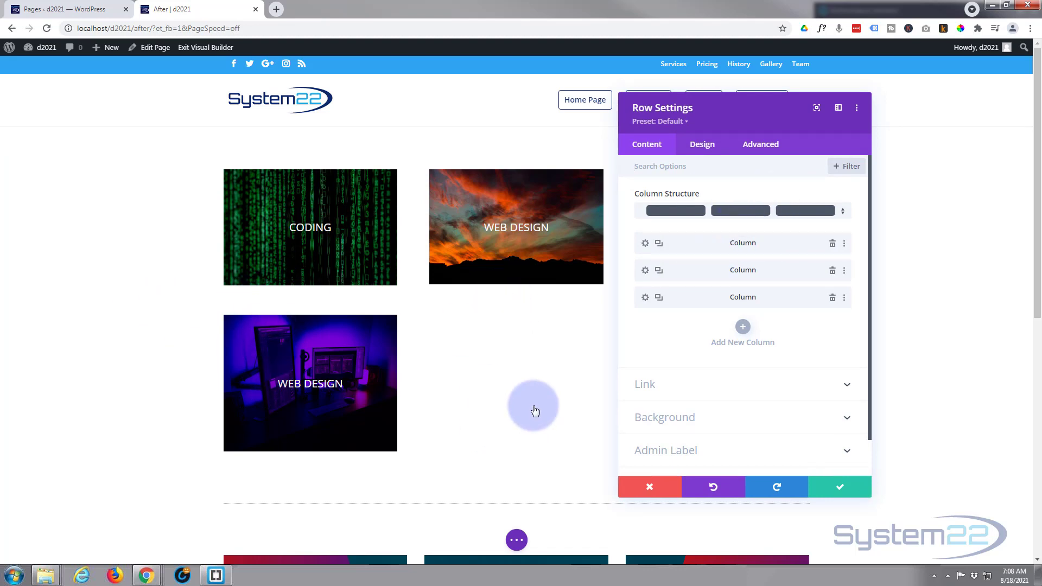
{"action": "left_click", "coordinate": [645, 270]}
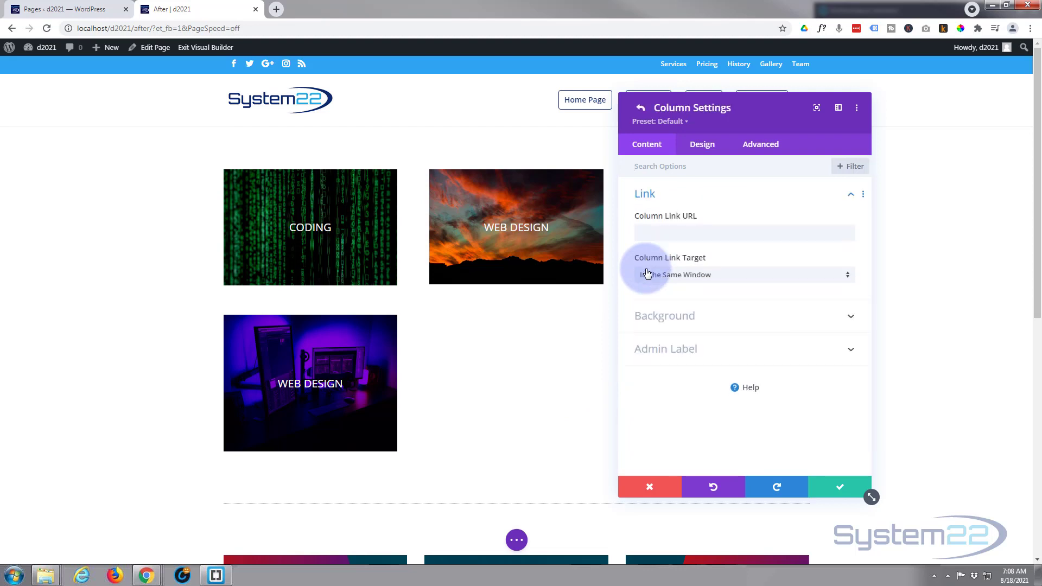
{"action": "left_click", "coordinate": [734, 314]}
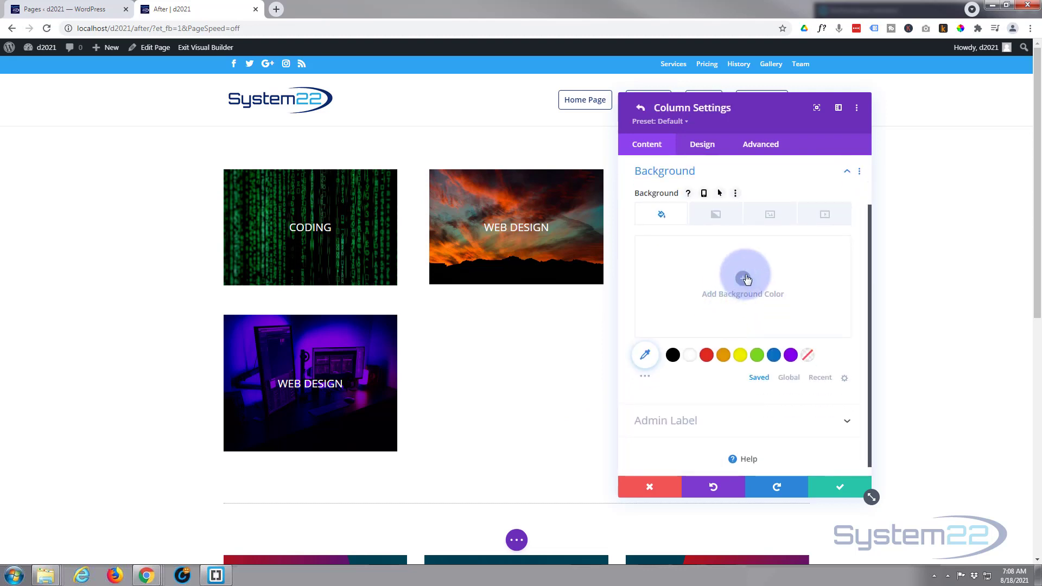
Set the photo of three medical staff with a tablet as the column background image.
{"action": "left_click", "coordinate": [769, 213]}
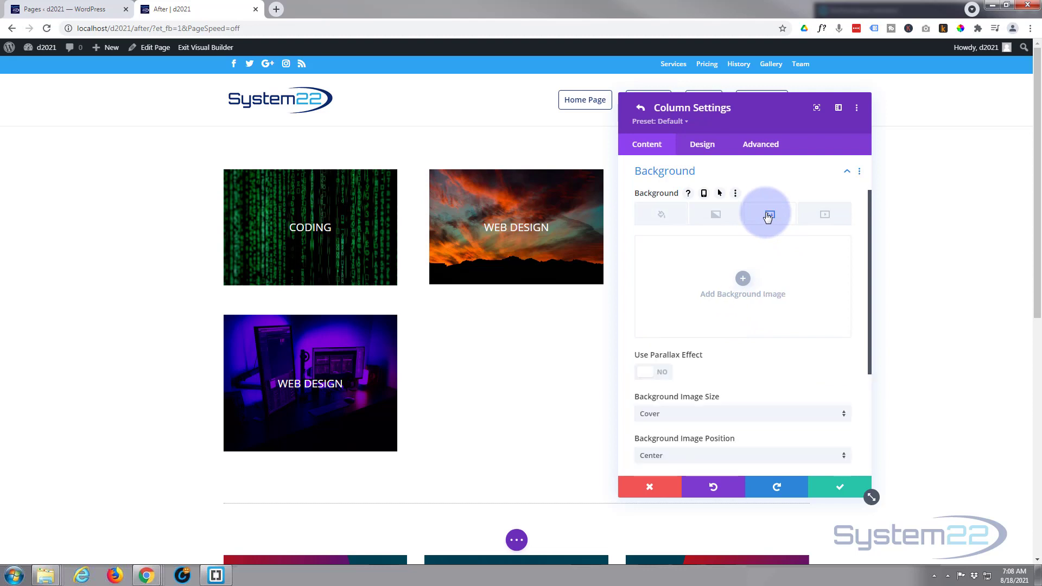
{"action": "left_click", "coordinate": [743, 279]}
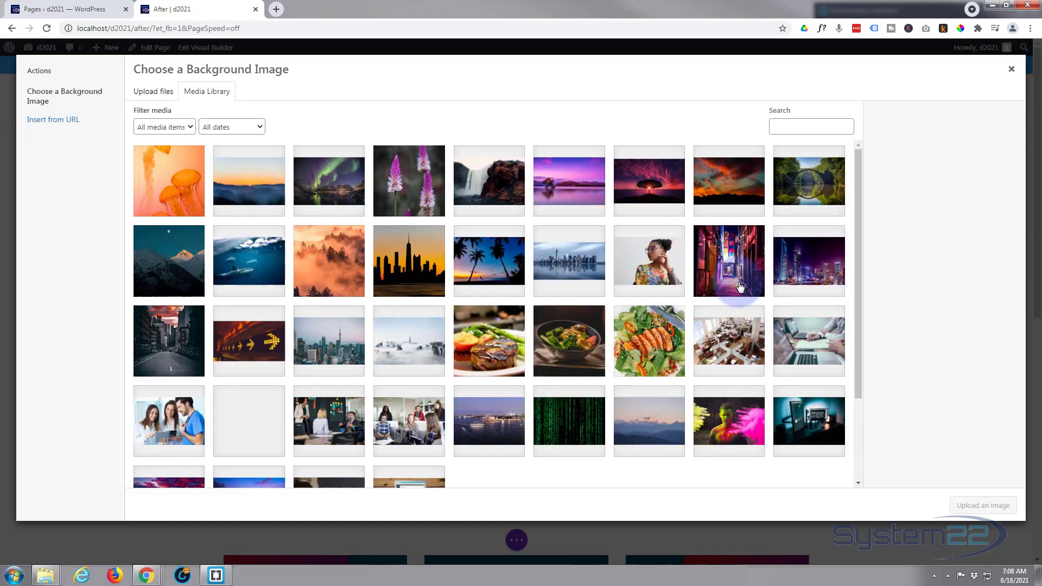
{"action": "left_click", "coordinate": [171, 421]}
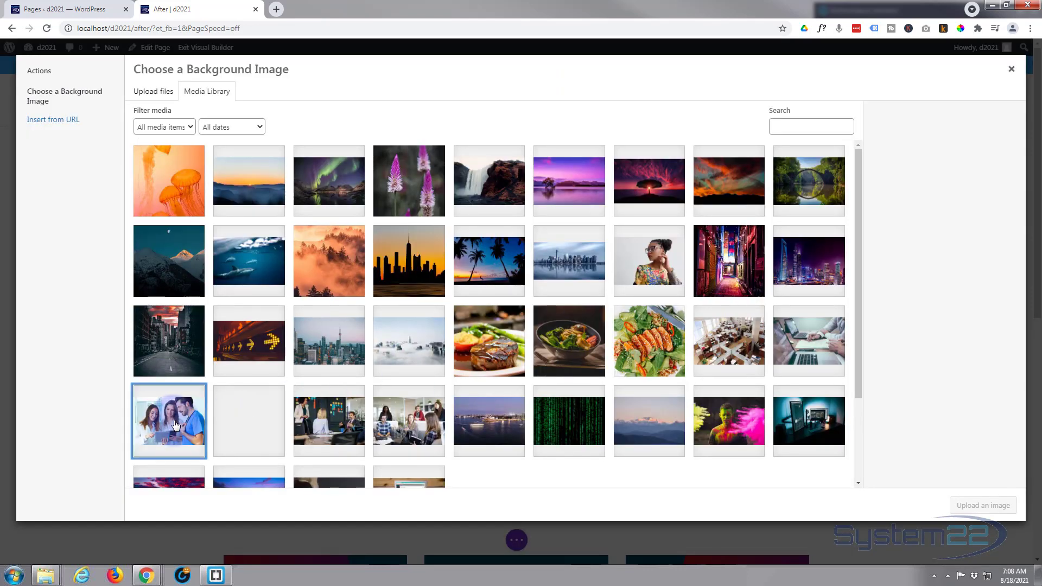
{"action": "left_click", "coordinate": [978, 504]}
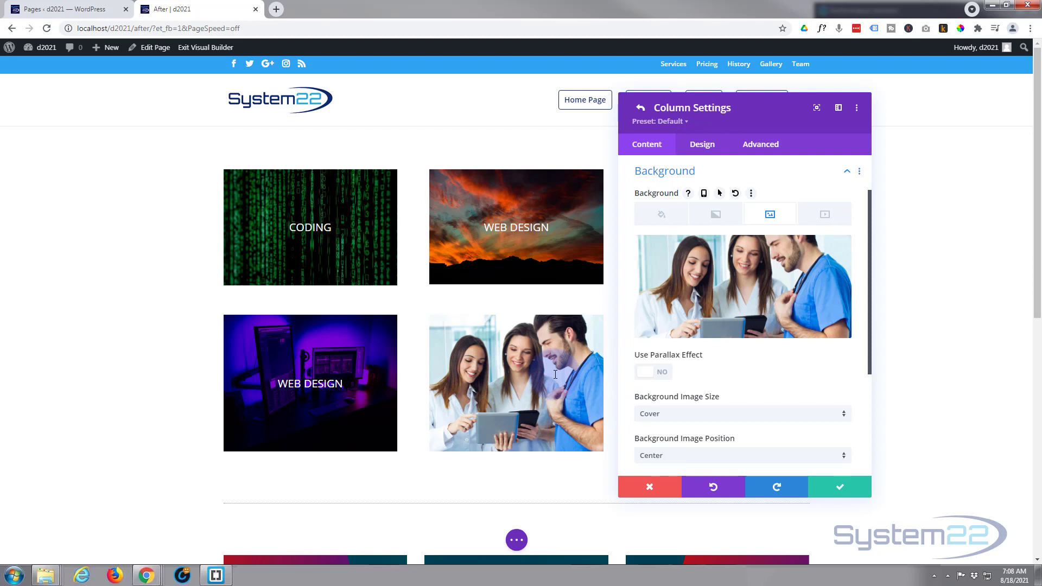
Enter content:"HOSTING SERVICES"; in the column's Before custom CSS field.
{"action": "left_click", "coordinate": [762, 145]}
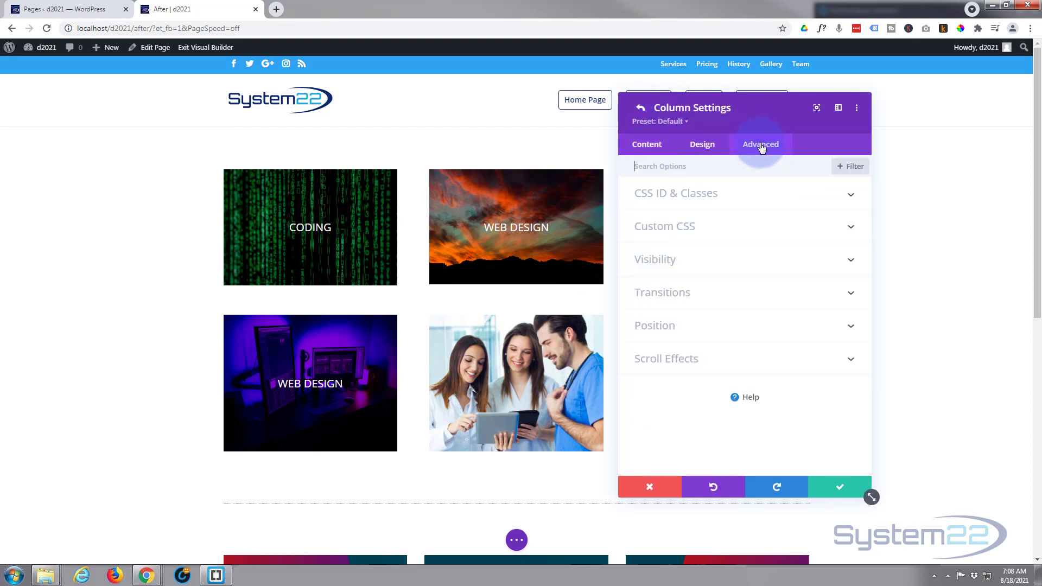
{"action": "left_click", "coordinate": [742, 227]}
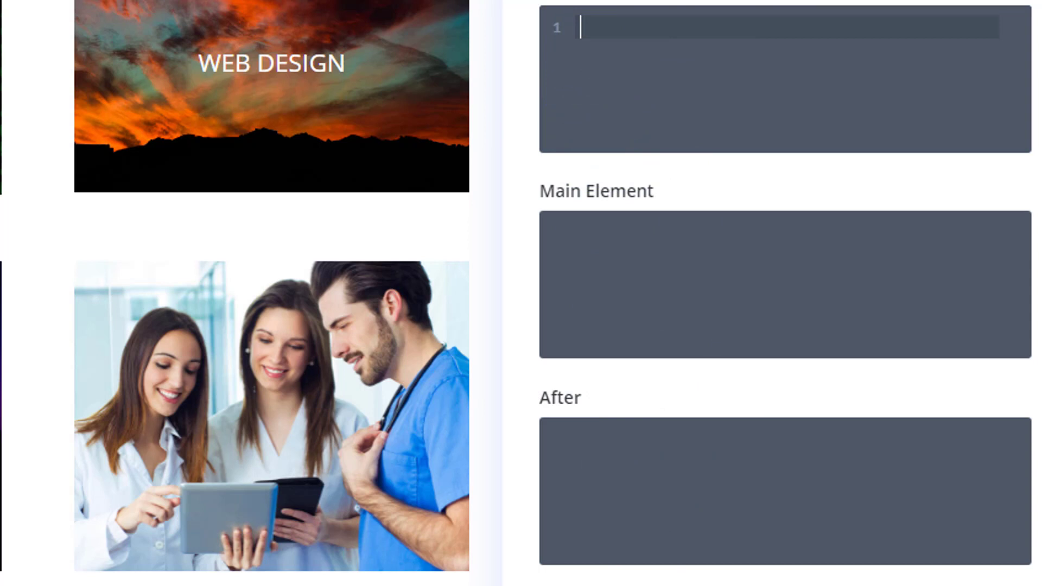
{"action": "type", "text": "content:"}
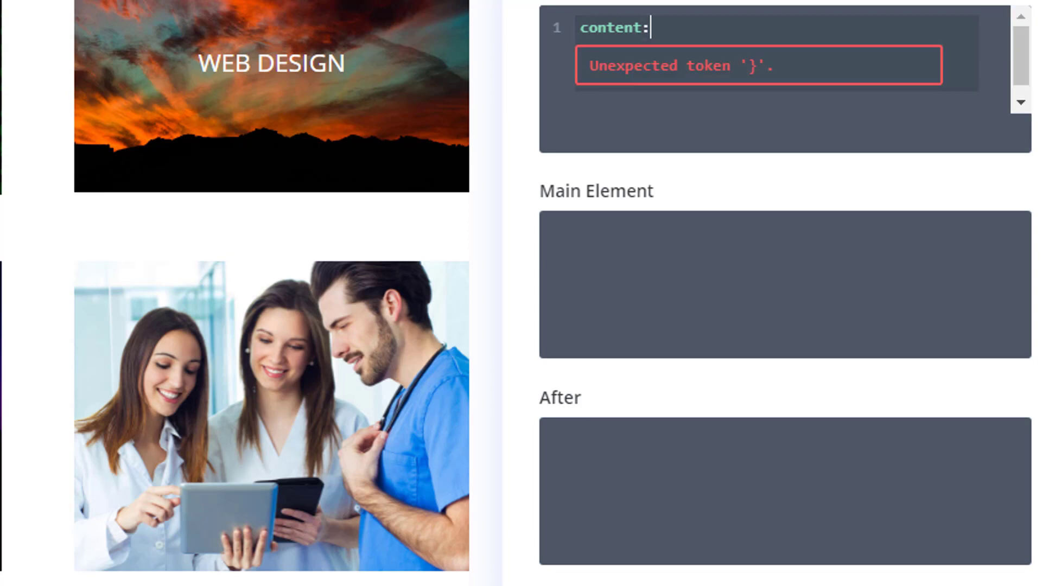
{"action": "type", "text": "\"\""}
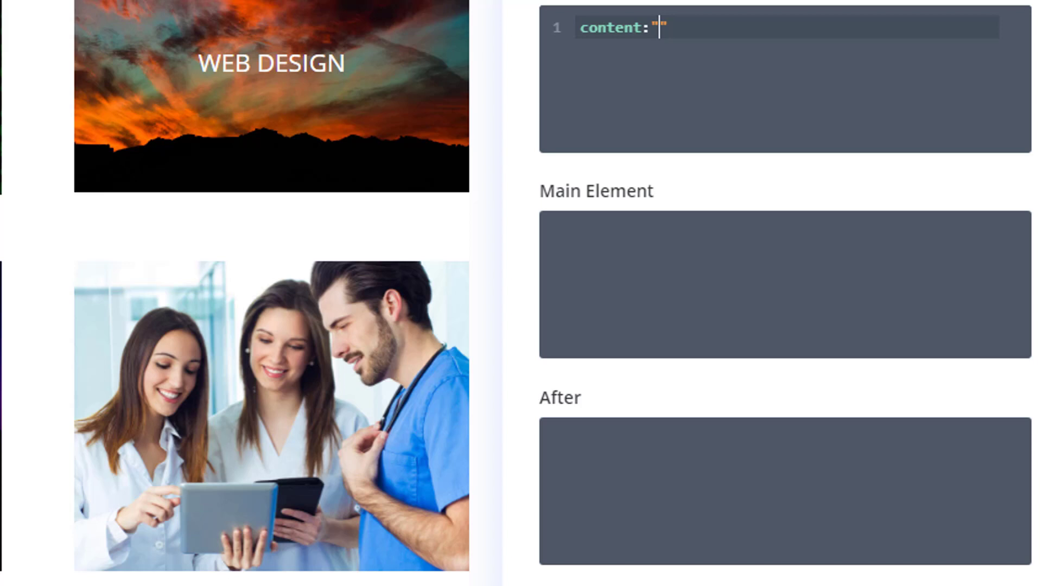
{"action": "type", "text": "Hostin"}
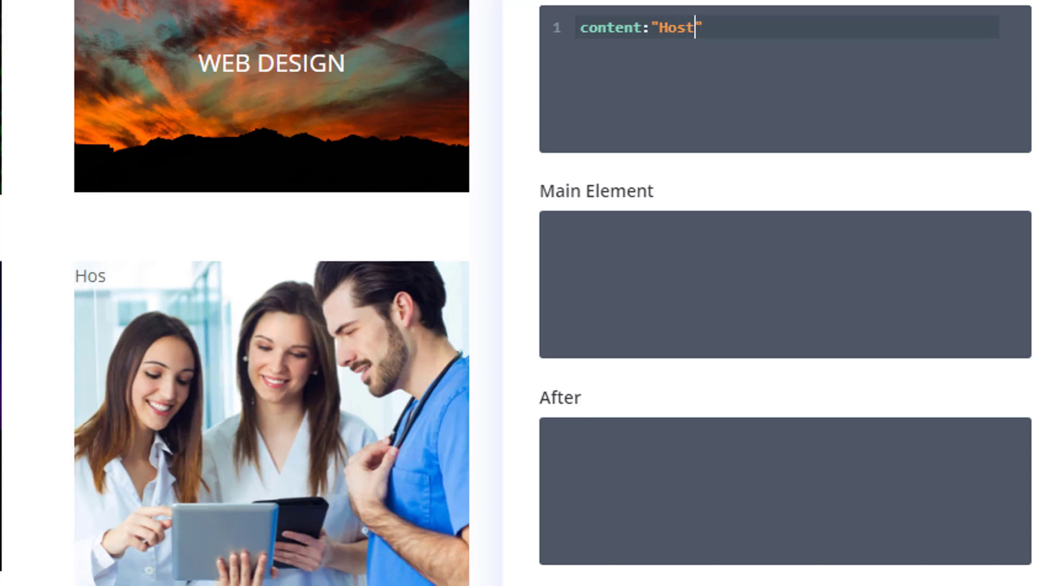
{"action": "key", "text": "BackSpace"}
{"action": "key", "text": "BackSpace"}
{"action": "key", "text": "BackSpace"}
{"action": "key", "text": "BackSpace"}
{"action": "key", "text": "BackSpace"}
{"action": "type", "text": "OSTI"}
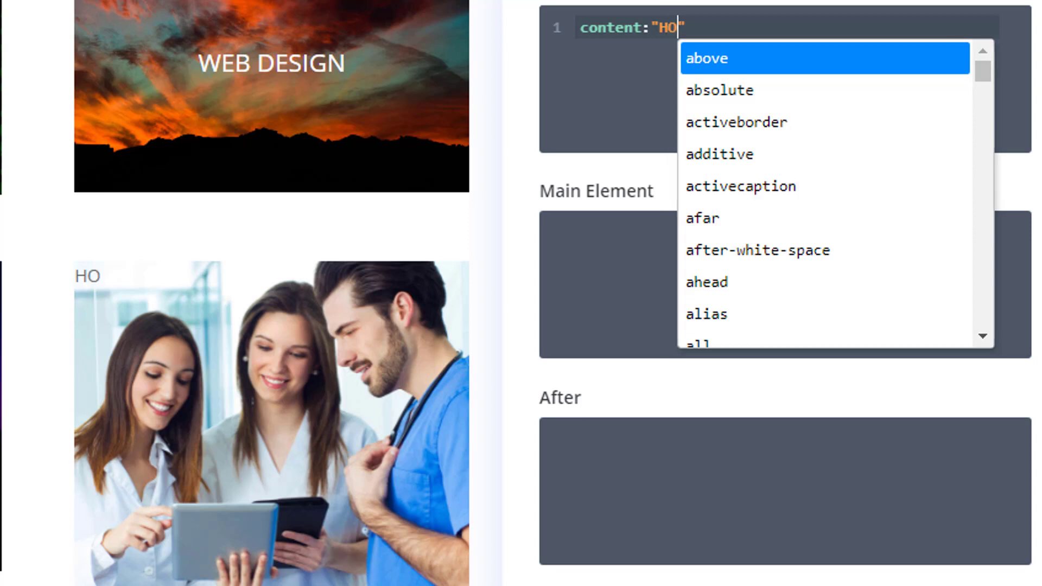
{"action": "type", "text": "NG SERV"}
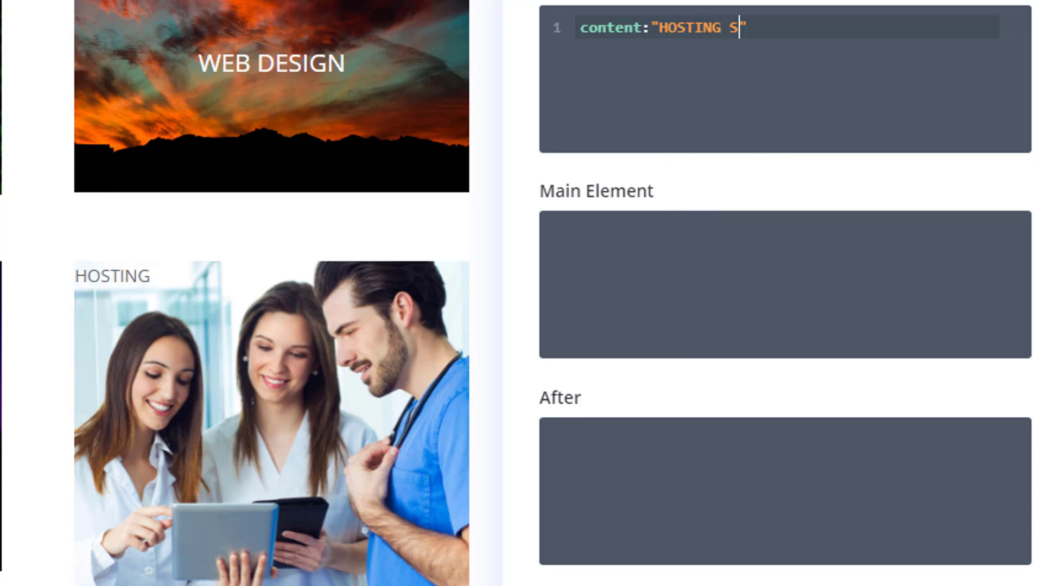
{"action": "type", "text": "ICES"}
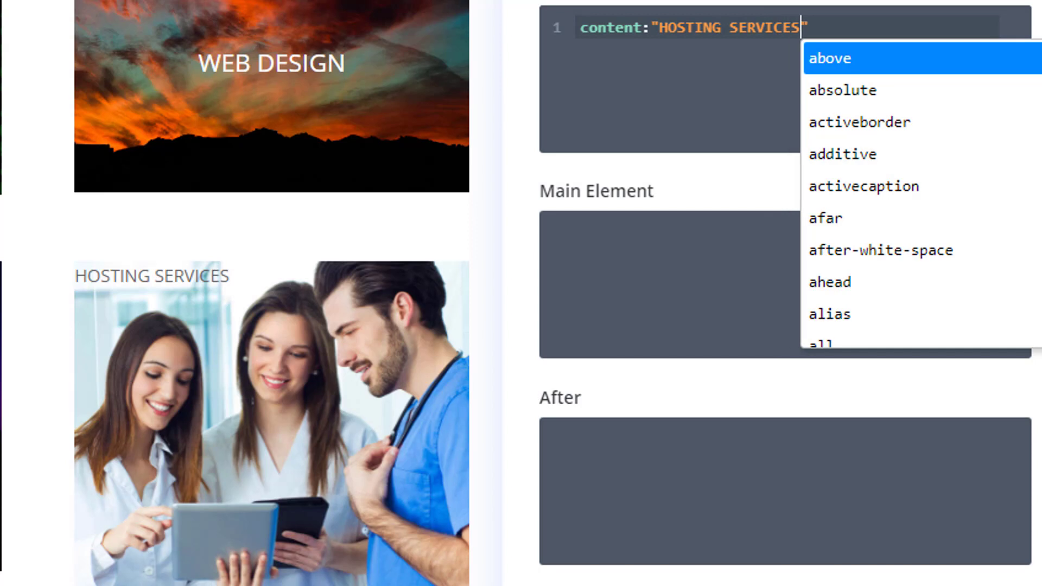
{"action": "left_click", "coordinate": [819, 24]}
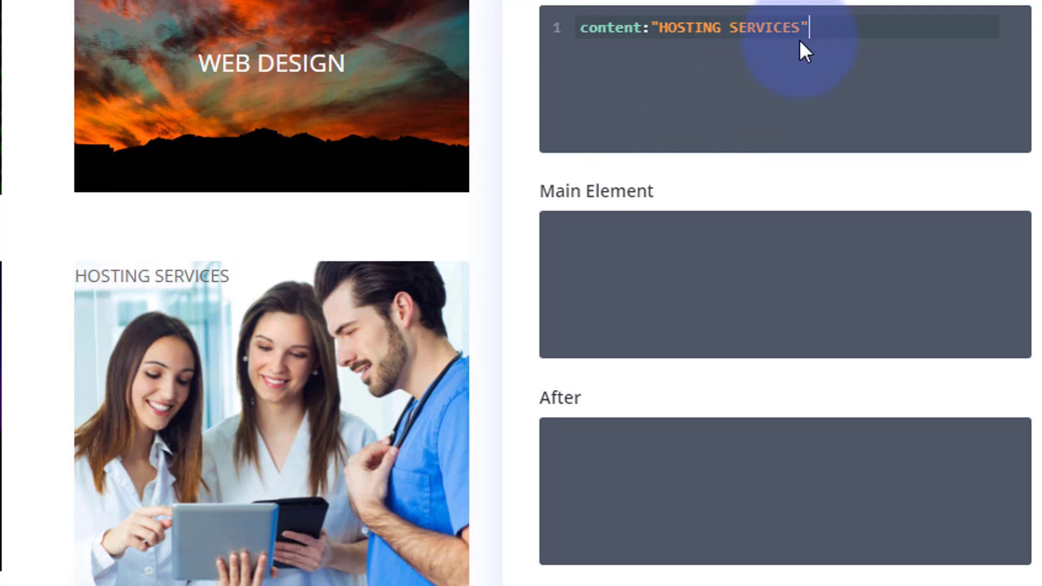
{"action": "type", "text": ";"}
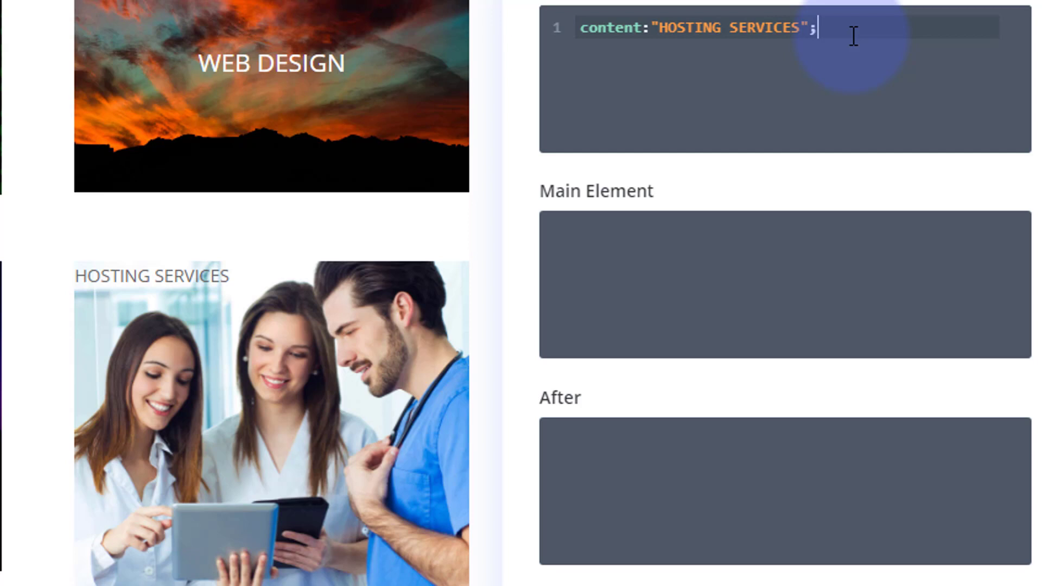
Add position:absolute; top:50%; and left:50%; on new lines of the Before CSS.
{"action": "key", "text": "Return"}
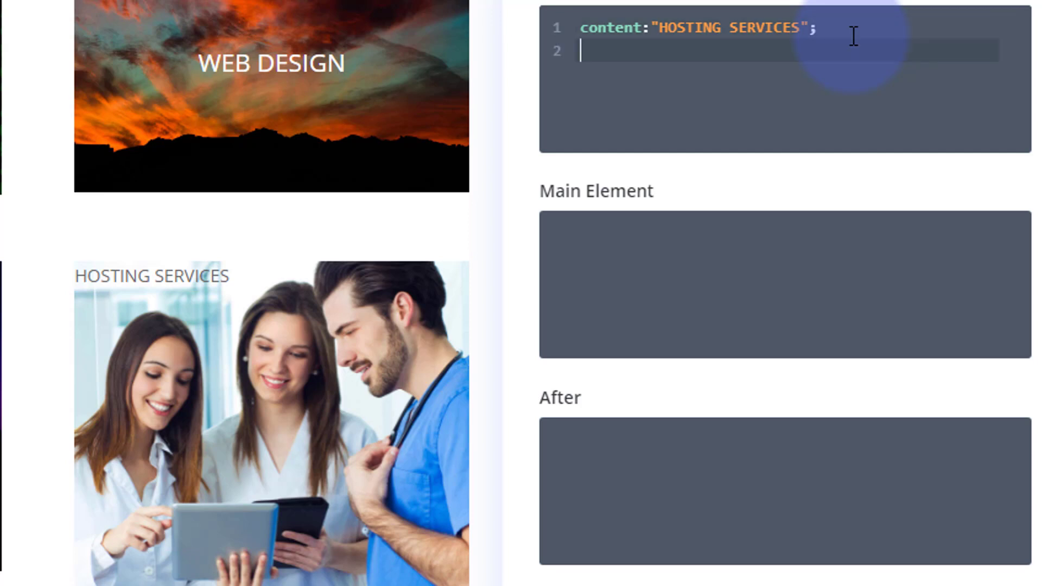
{"action": "type", "text": "position:a"}
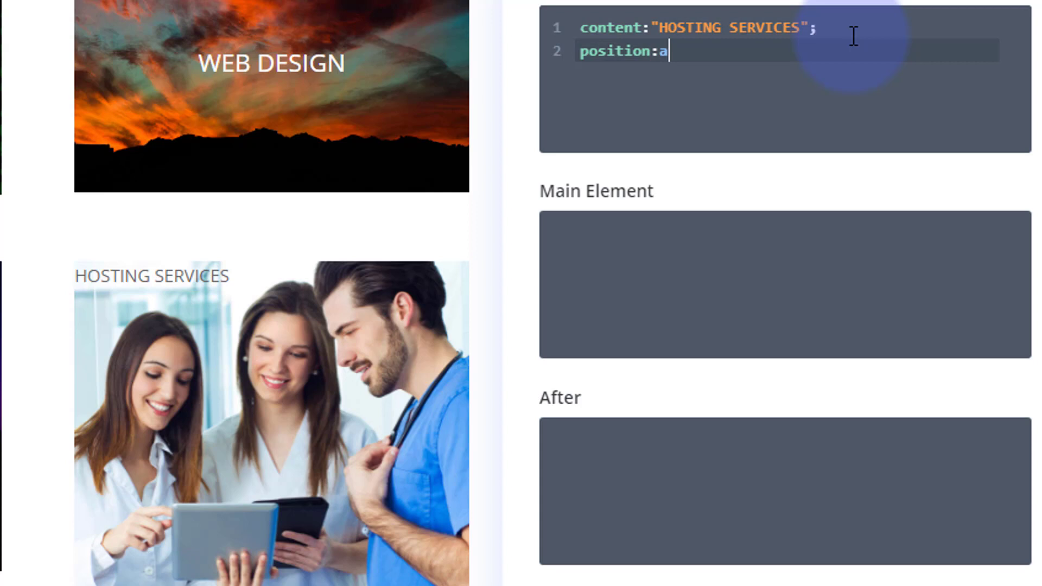
{"action": "type", "text": "bsolute"}
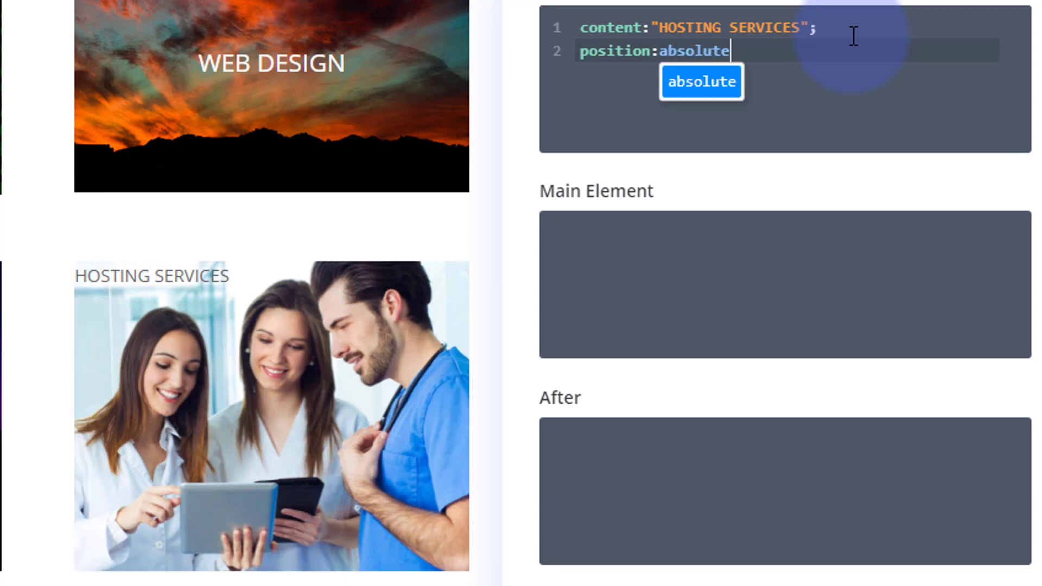
{"action": "type", "text": ";"}
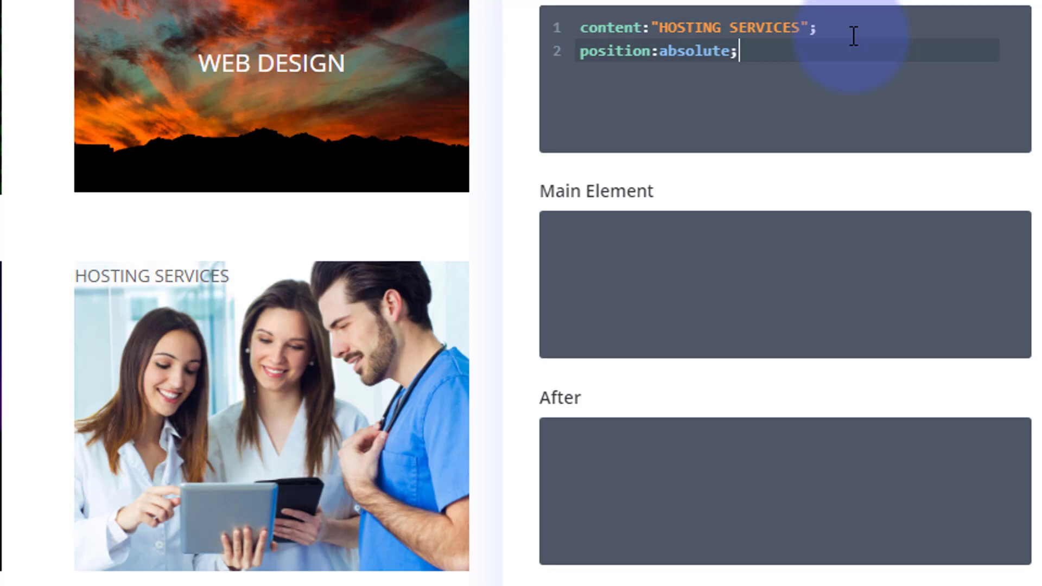
{"action": "key", "text": "Return"}
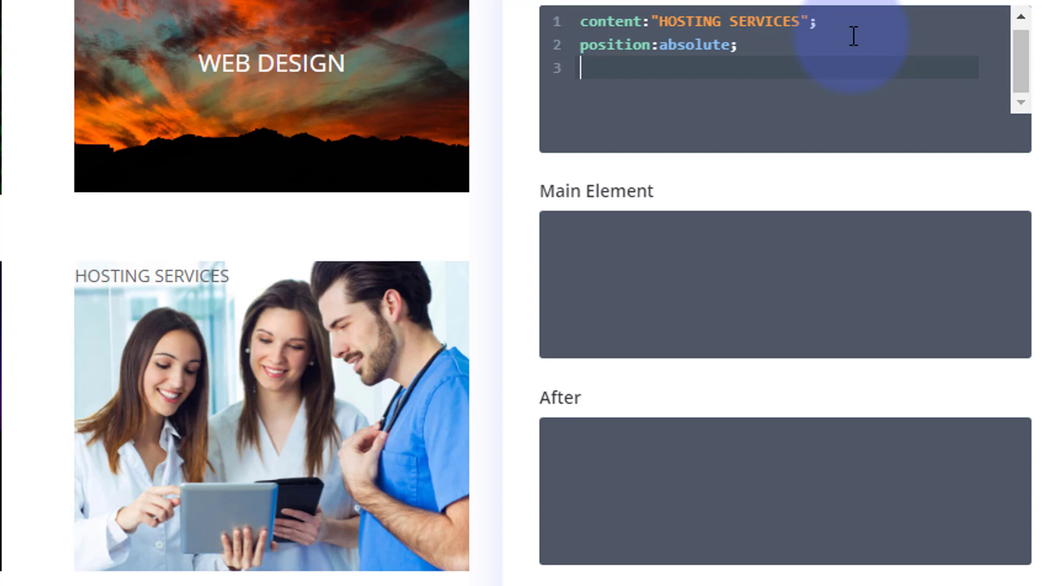
{"action": "type", "text": "top"}
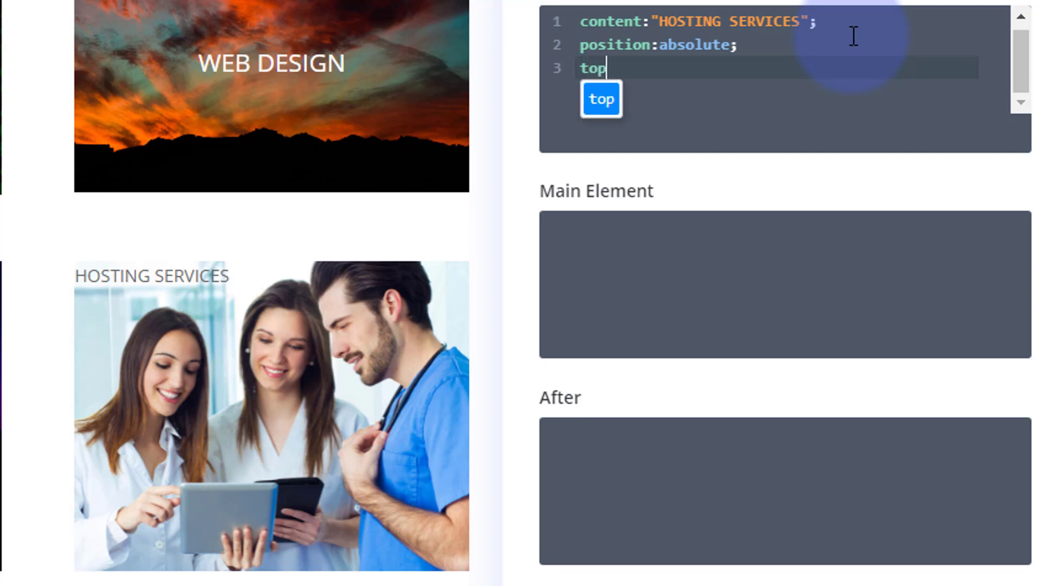
{"action": "type", "text": ":"}
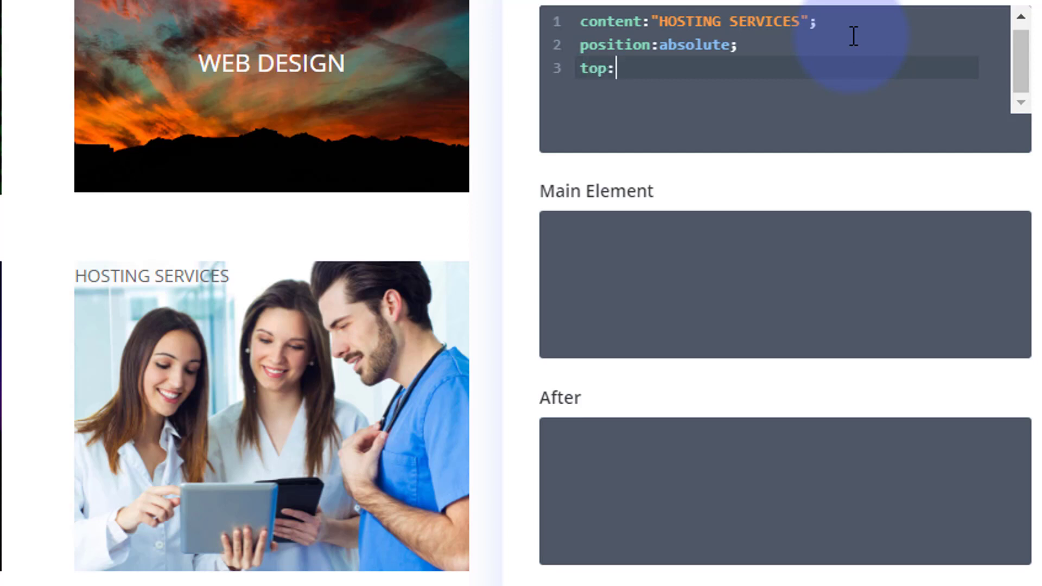
{"action": "type", "text": "50"}
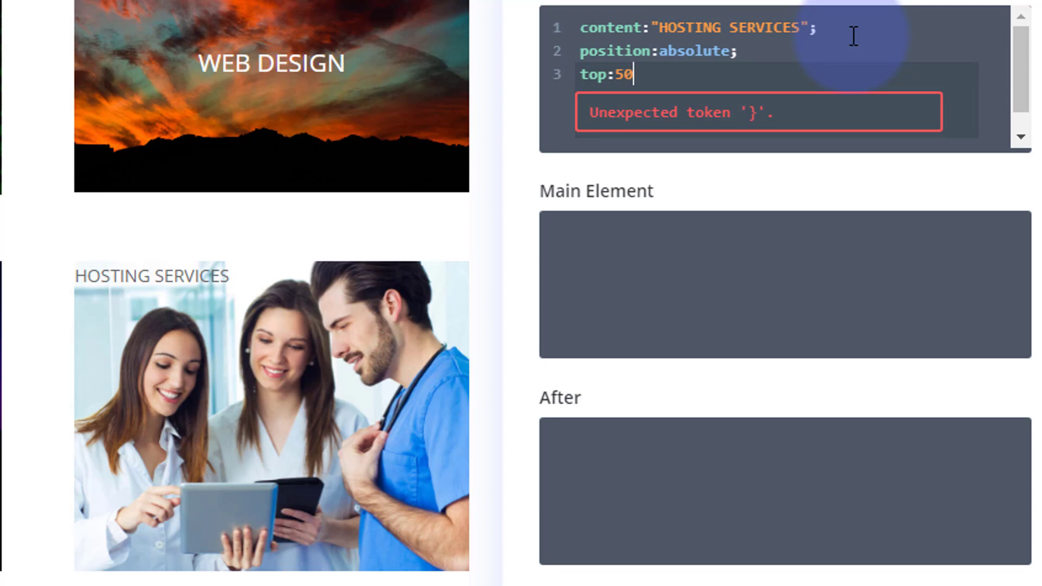
{"action": "type", "text": "%;"}
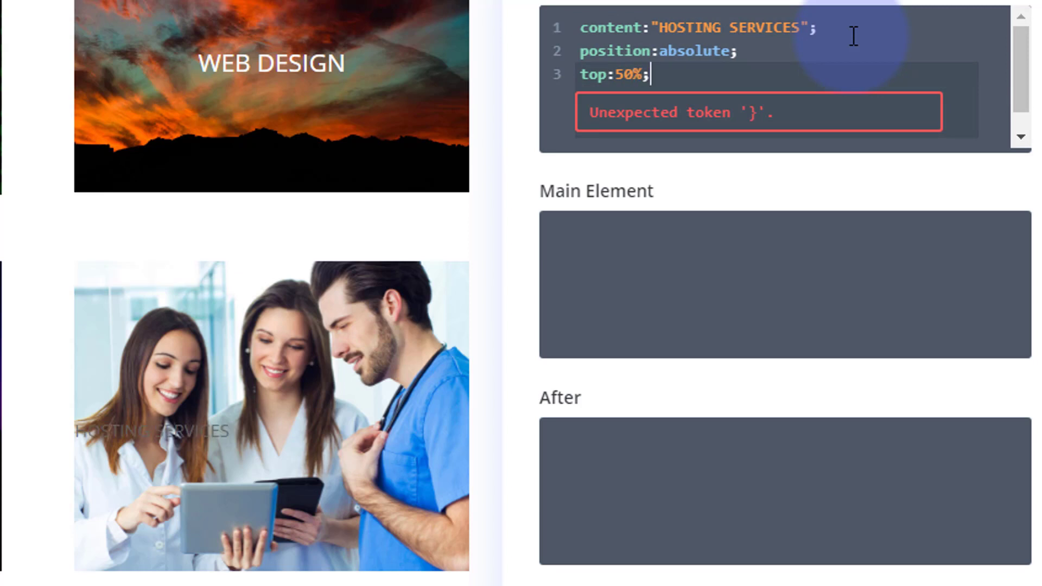
{"action": "key", "text": "Return"}
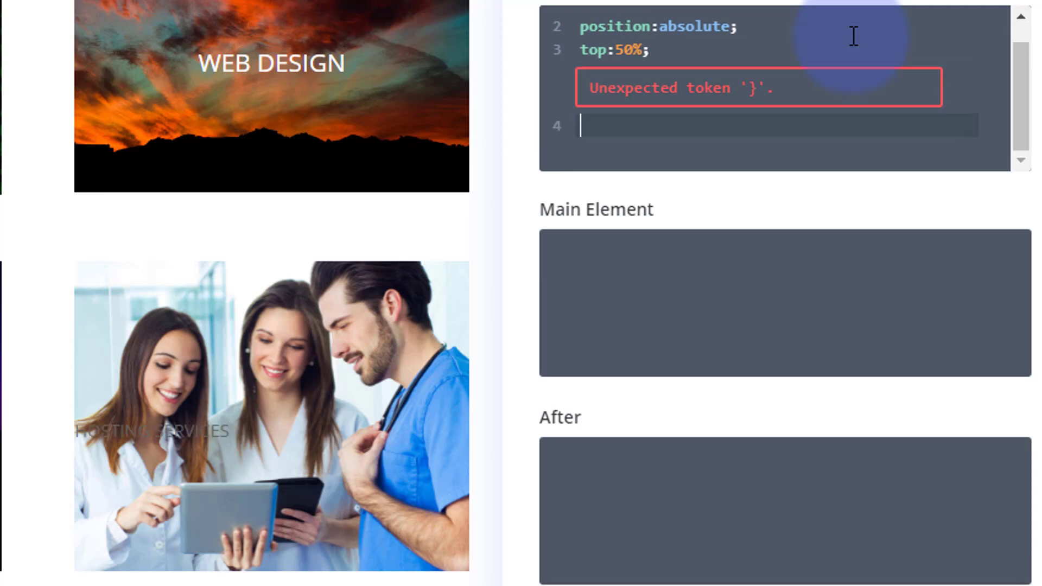
{"action": "type", "text": "left"}
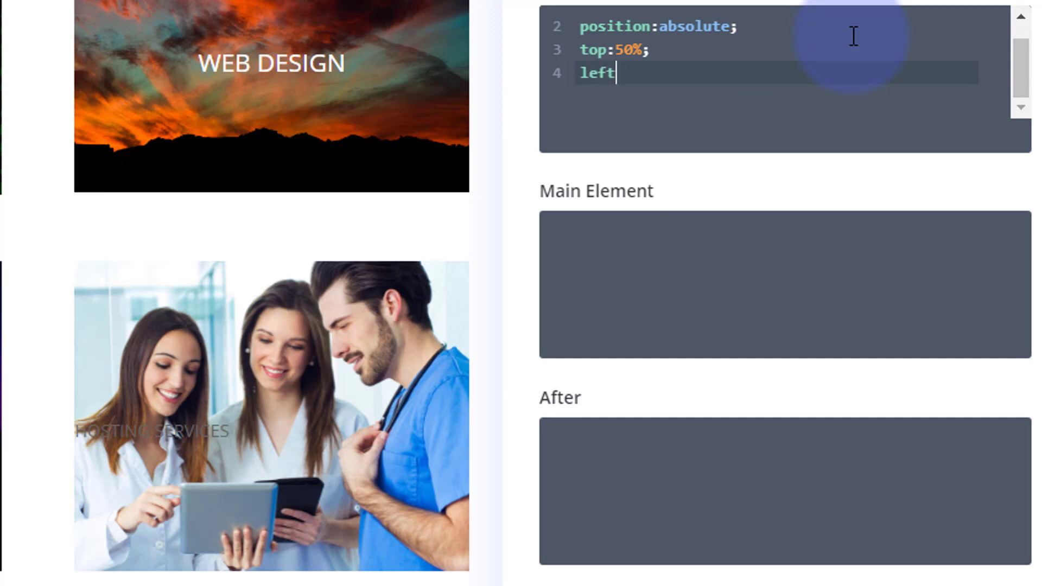
{"action": "type", "text": ":50%;"}
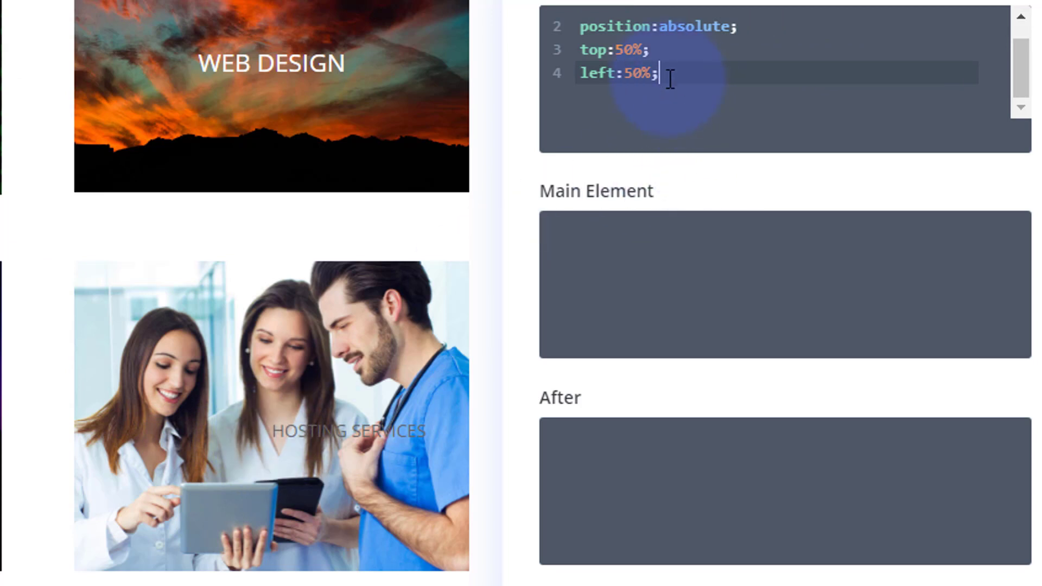
Add transform:translate(-50%, -50%); so the label sits centred on the photo.
{"action": "key", "text": "Return"}
{"action": "key", "text": "Return"}
{"action": "key", "text": "Up"}
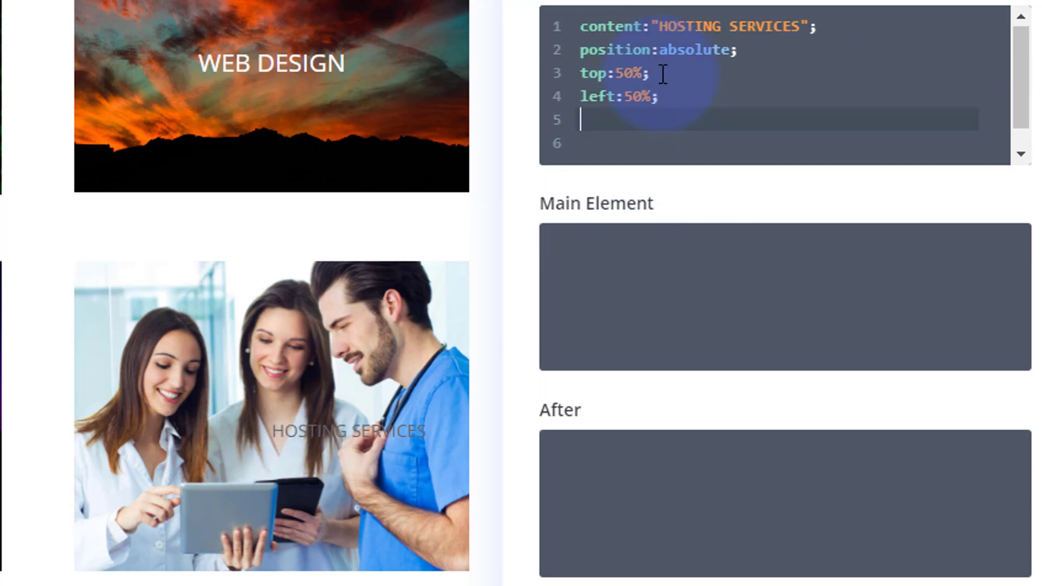
{"action": "type", "text": "transform:"}
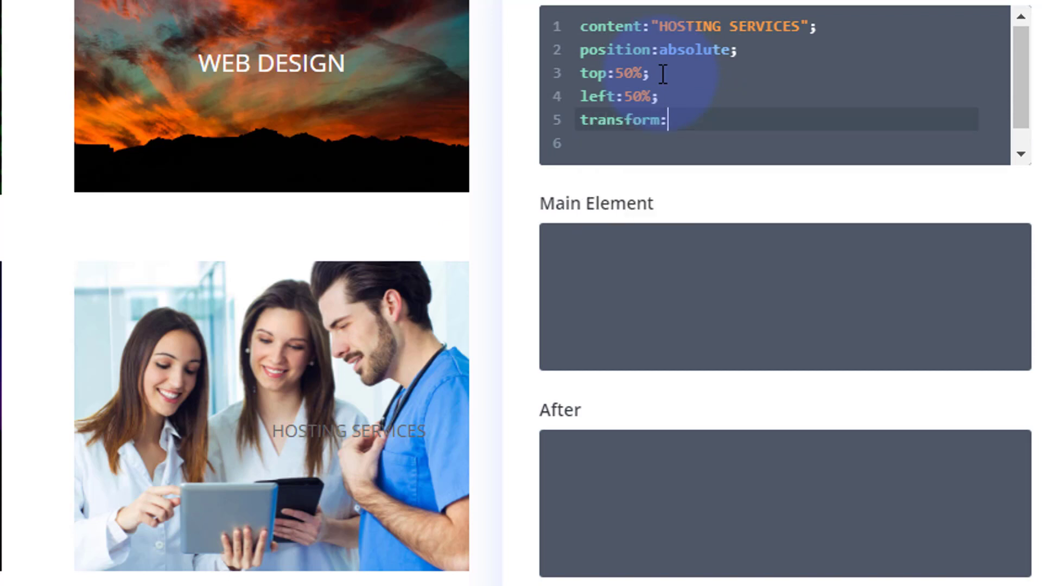
{"action": "type", "text": "translate"}
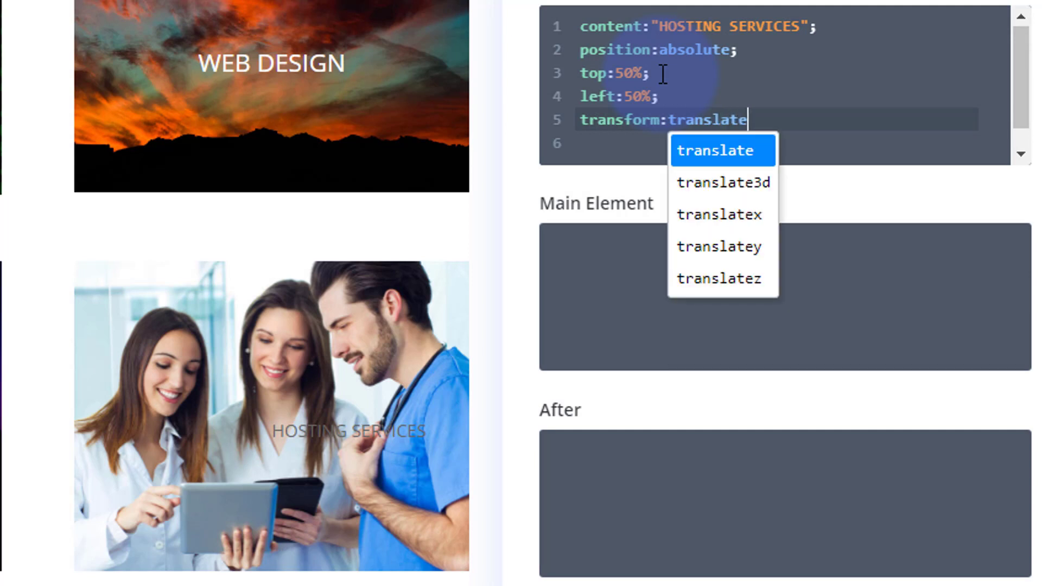
{"action": "type", "text": "("}
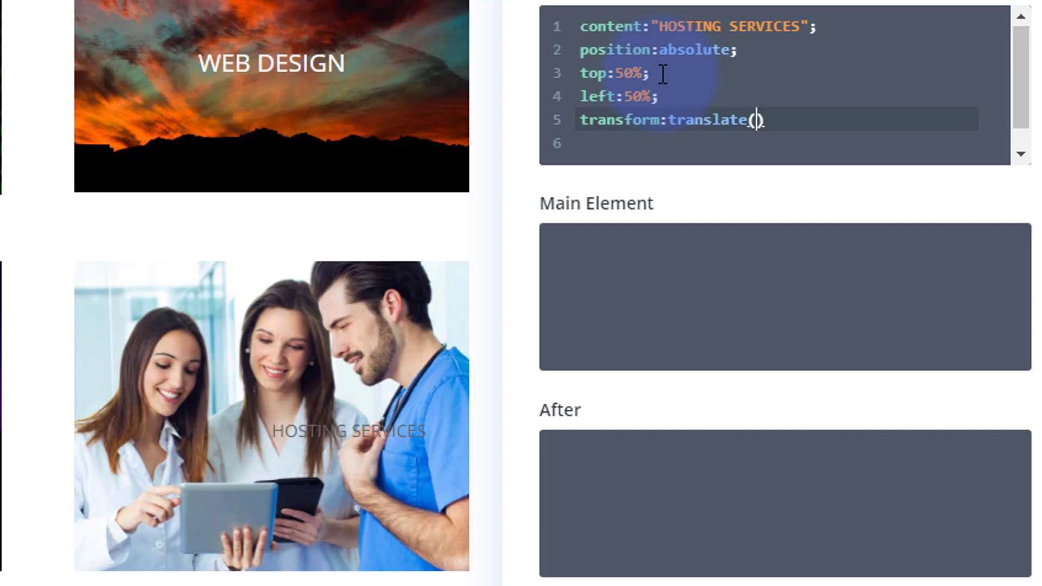
{"action": "type", "text": "-50%"}
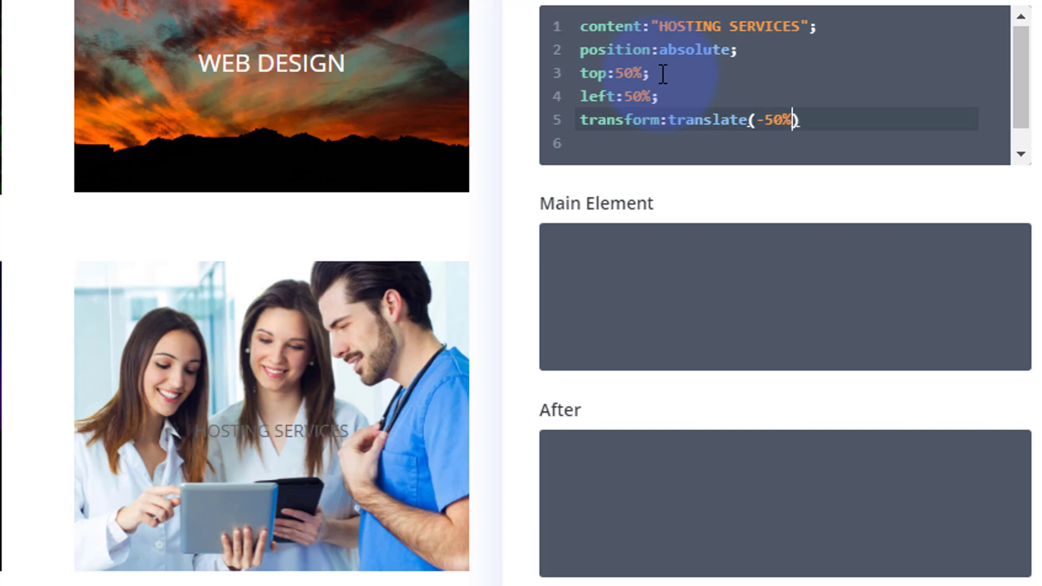
{"action": "type", "text": ", -"}
{"action": "type", "text": "50"}
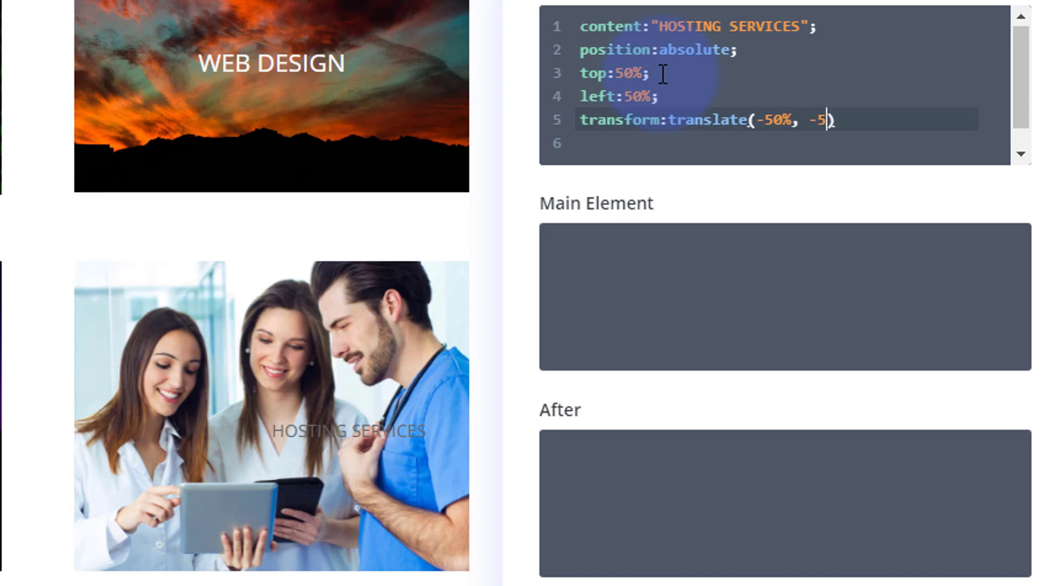
{"action": "type", "text": "%"}
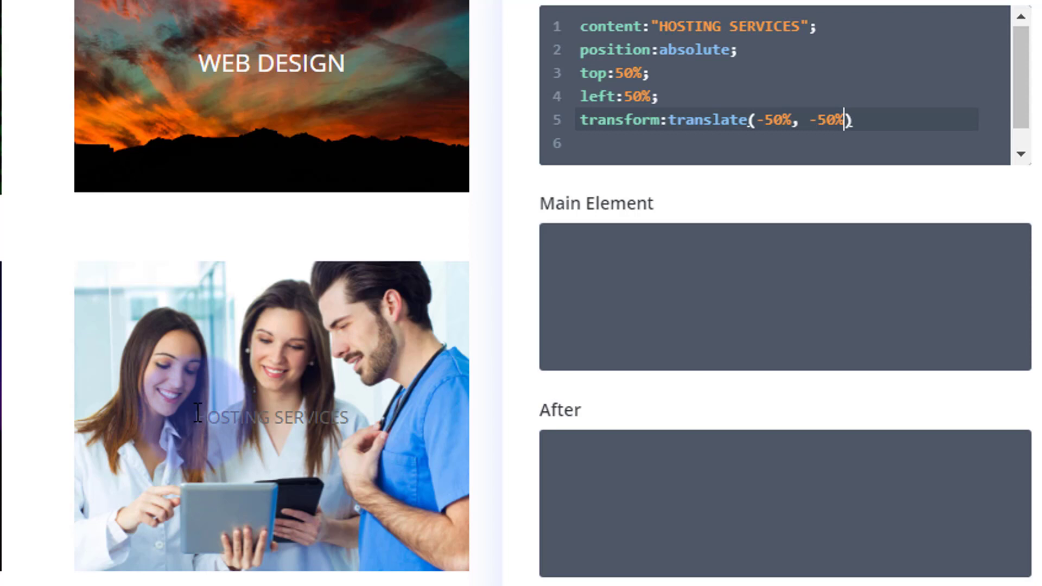
{"action": "left_click", "coordinate": [352, 411]}
{"action": "left_click", "coordinate": [902, 121]}
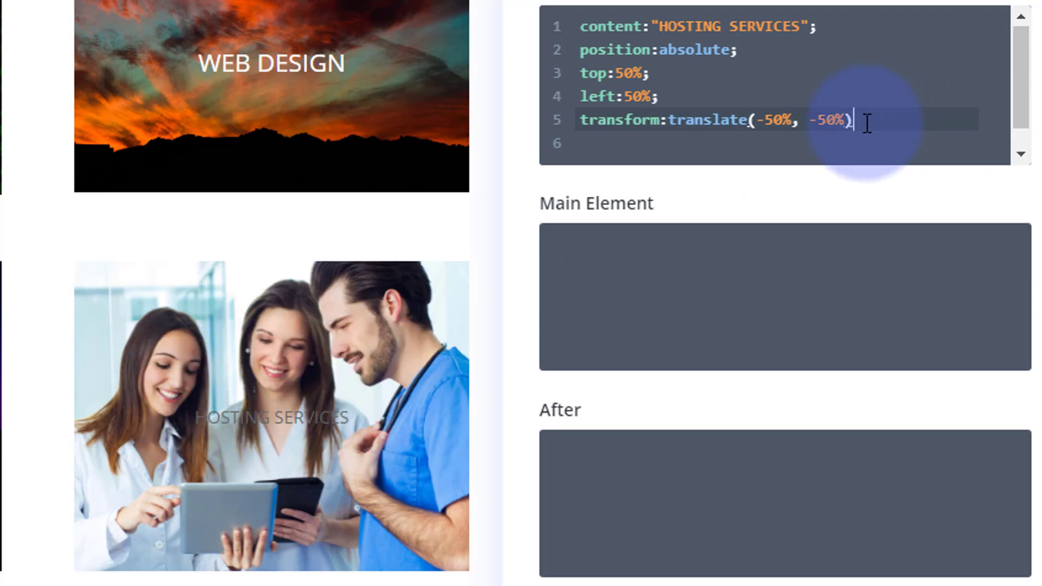
{"action": "type", "text": ";"}
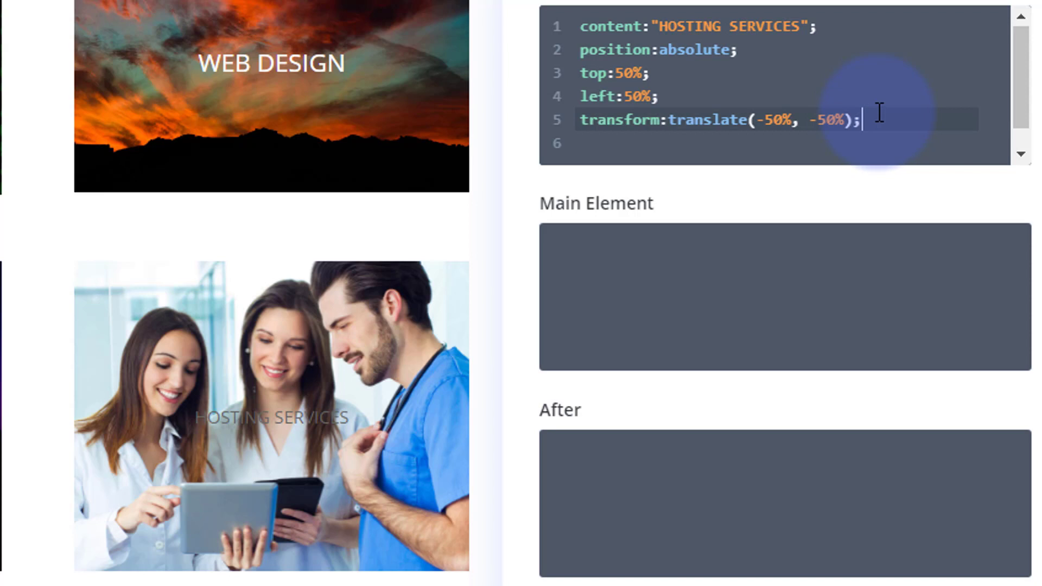
Add color:#fff; and font-size: 20px; on new lines in the column's Before CSS.
{"action": "key", "text": "Return"}
{"action": "type", "text": "color"}
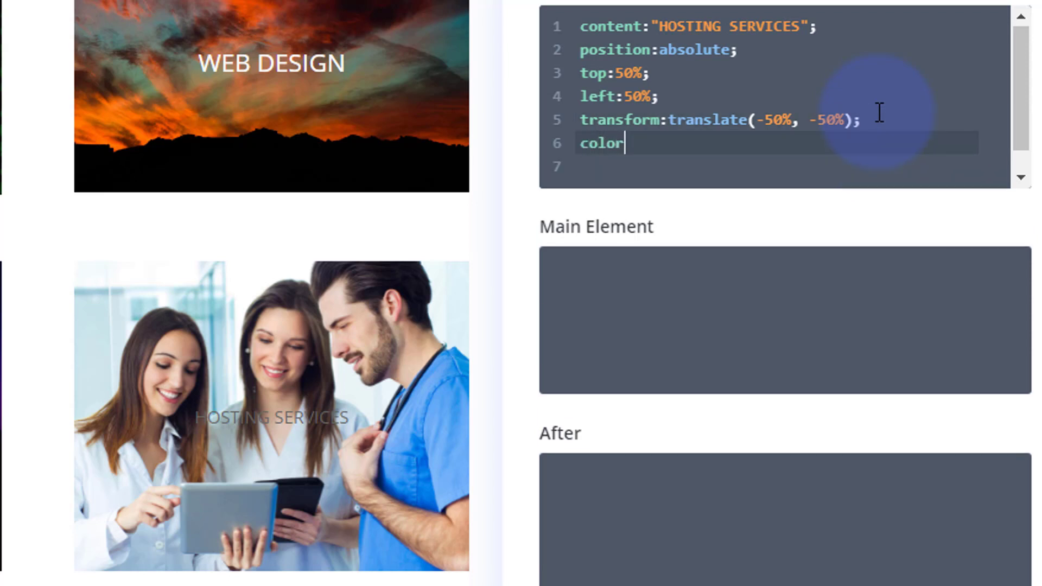
{"action": "type", "text": ":#fff"}
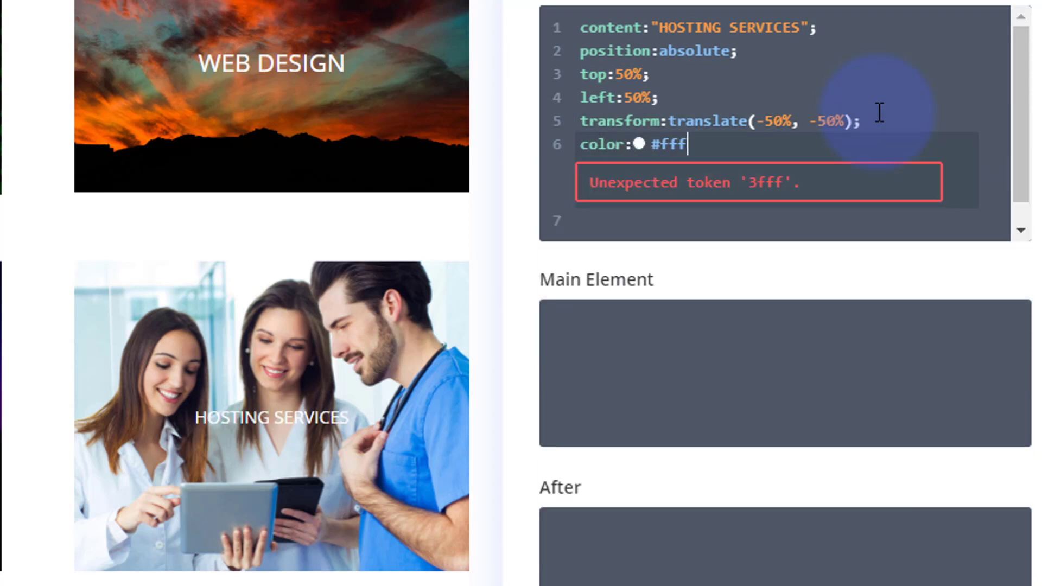
{"action": "key", "text": "ctrl+space"}
{"action": "type", "text": ";"}
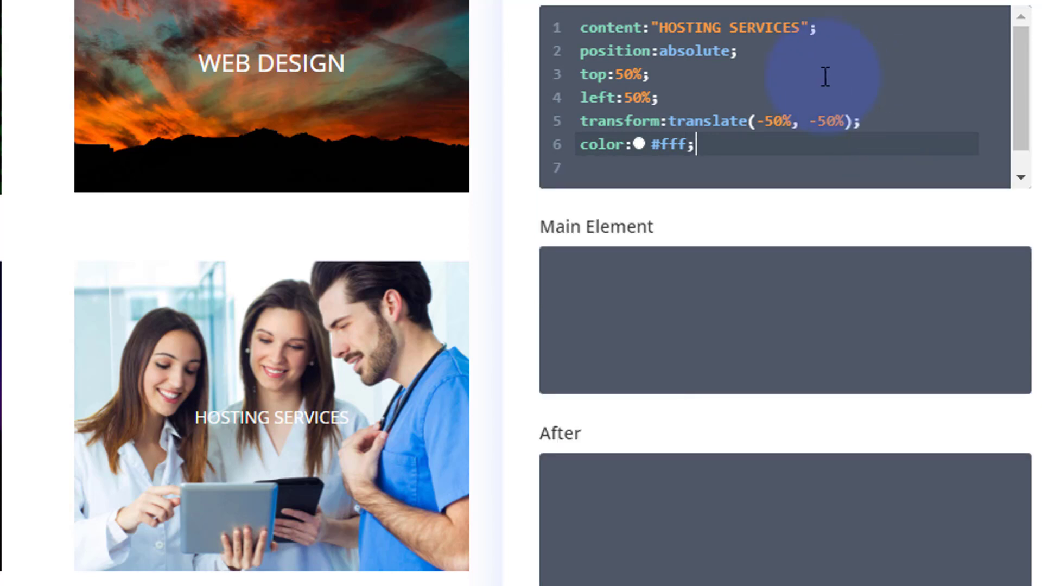
{"action": "key", "text": "Return"}
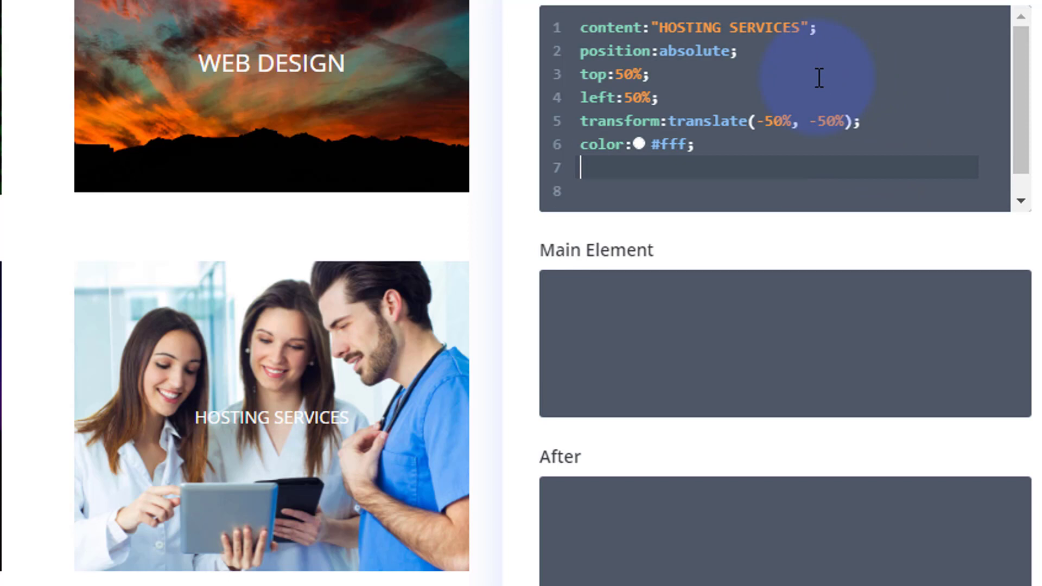
{"action": "type", "text": "font-s"}
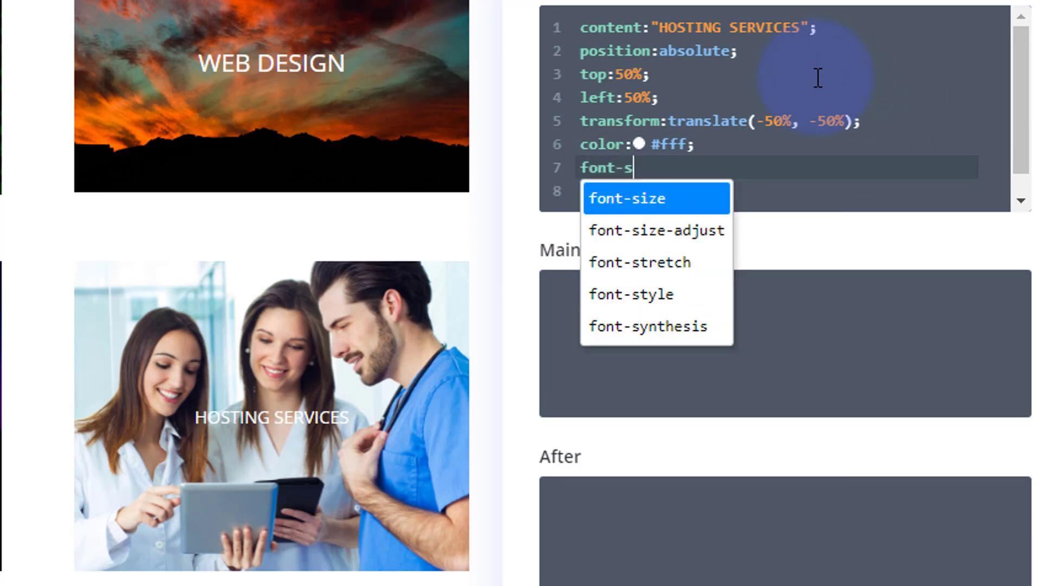
{"action": "type", "text": "ize"}
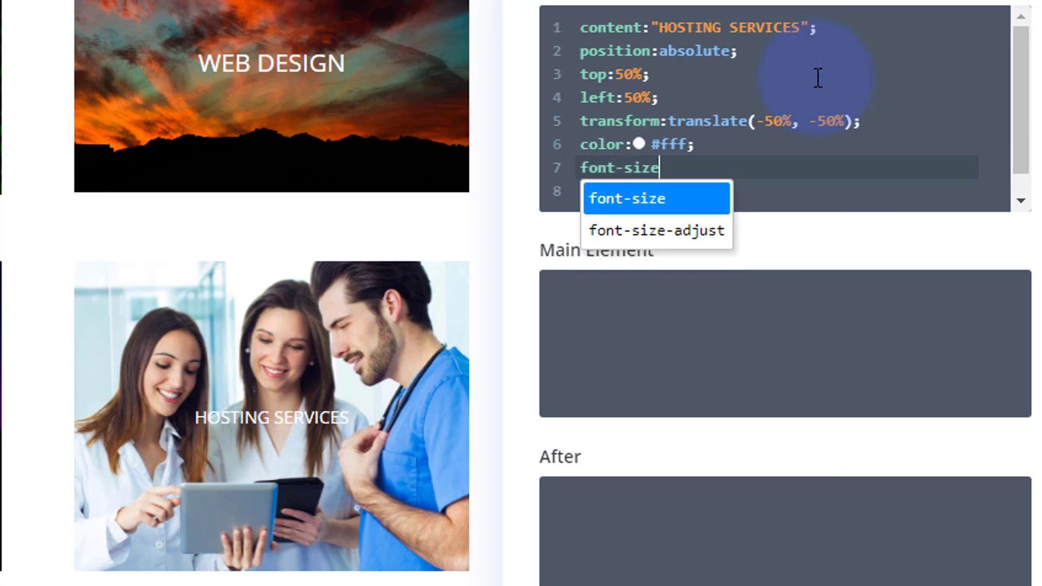
{"action": "type", "text": ":"}
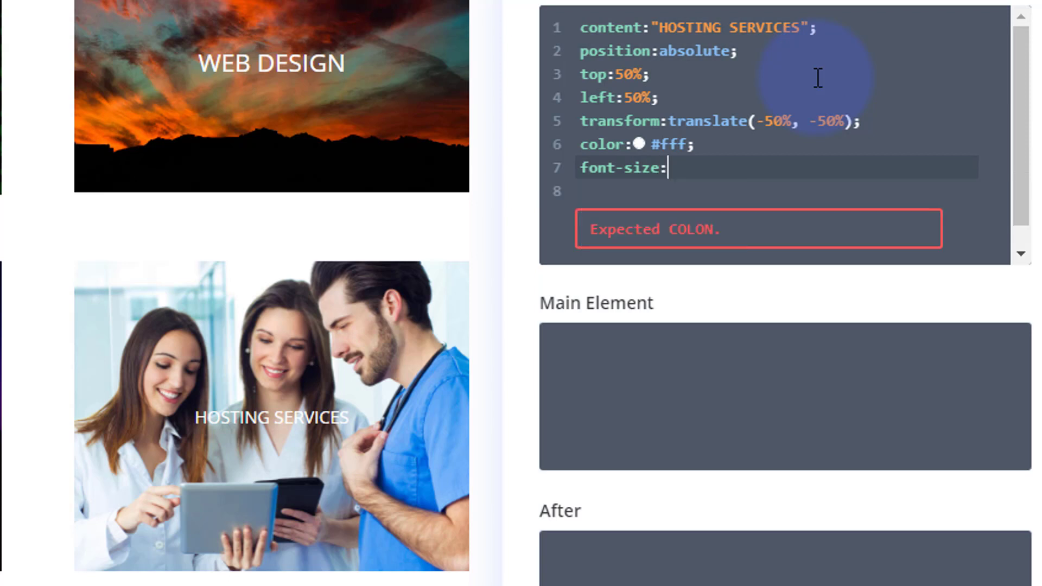
{"action": "type", "text": " 20px;"}
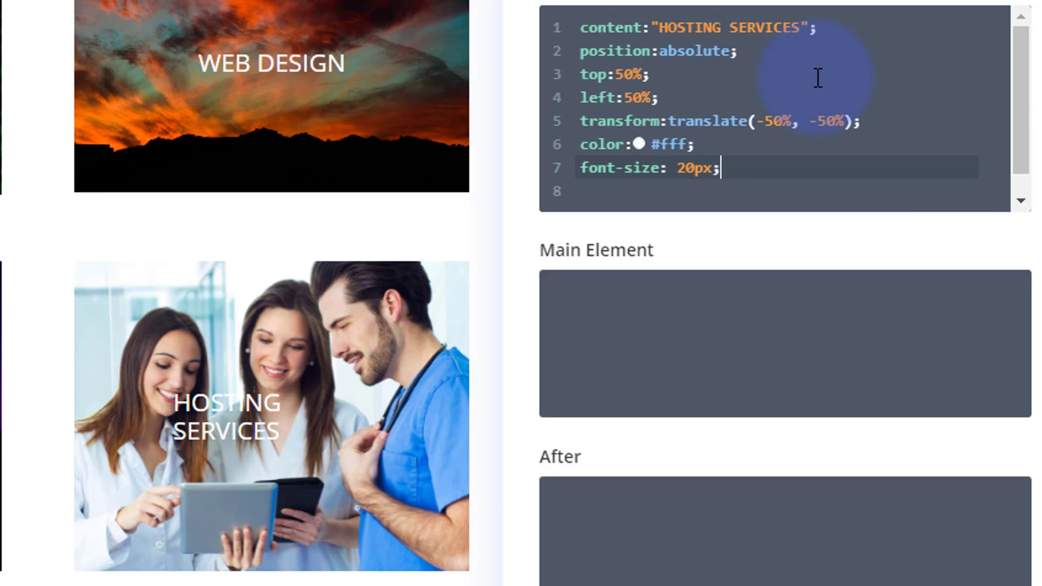
{"action": "scroll", "coordinate": [725, 149], "scroll_direction": "up", "scroll_amount": 2}
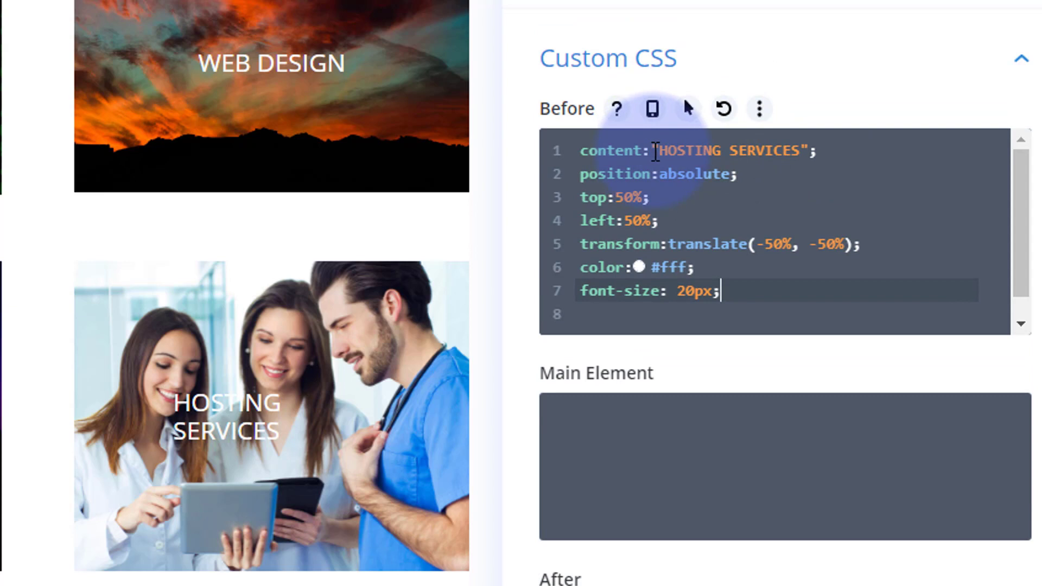
Delete ' SERVICES' from the Before content value so the label reads 'HOSTING'.
{"action": "left_click_drag", "start_coordinate": [721, 150], "coordinate": [797, 161]}
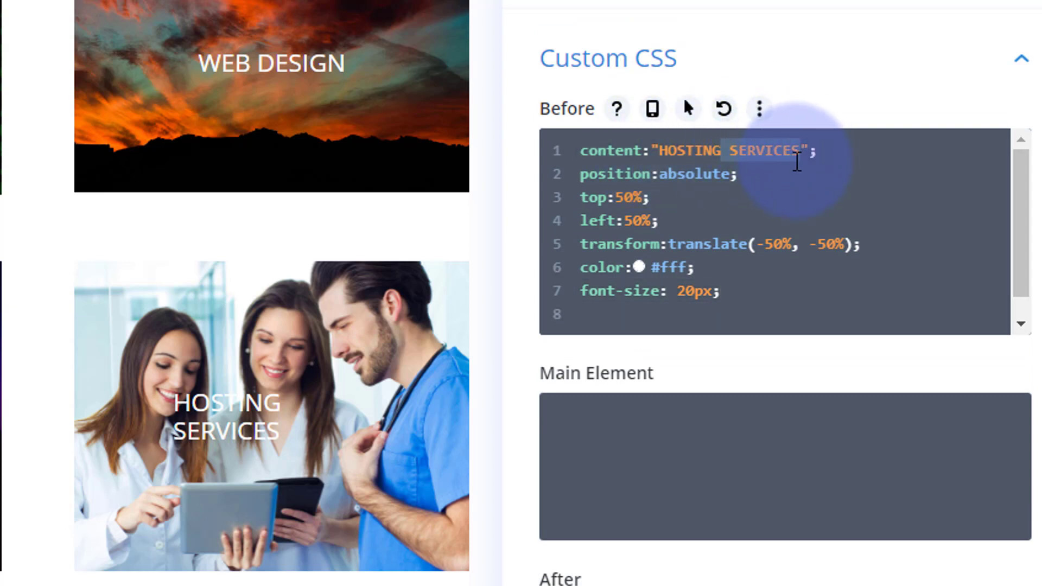
{"action": "key", "text": "BackSpace"}
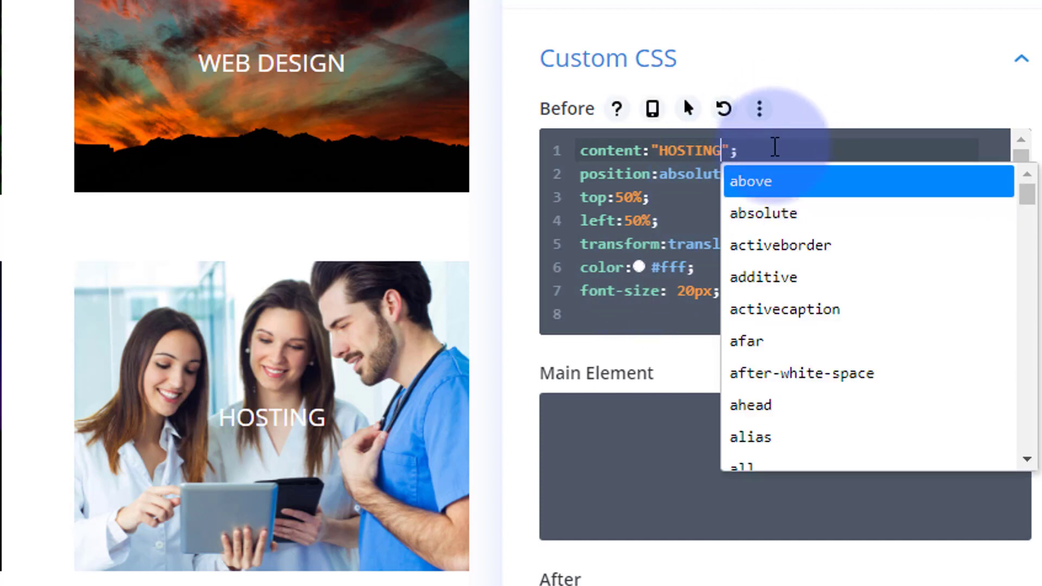
{"action": "left_click", "coordinate": [775, 147]}
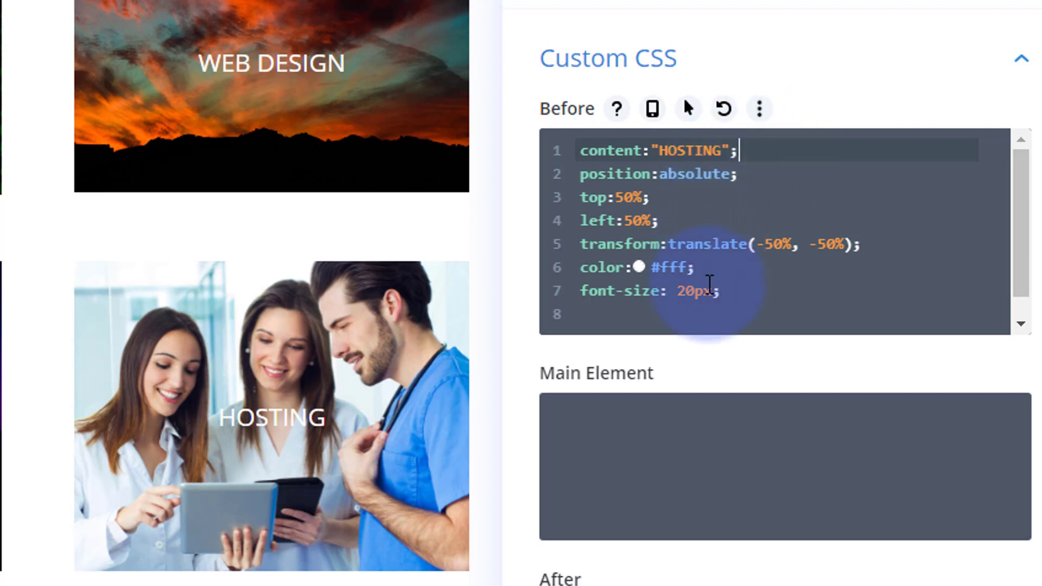
{"action": "left_click", "coordinate": [726, 297]}
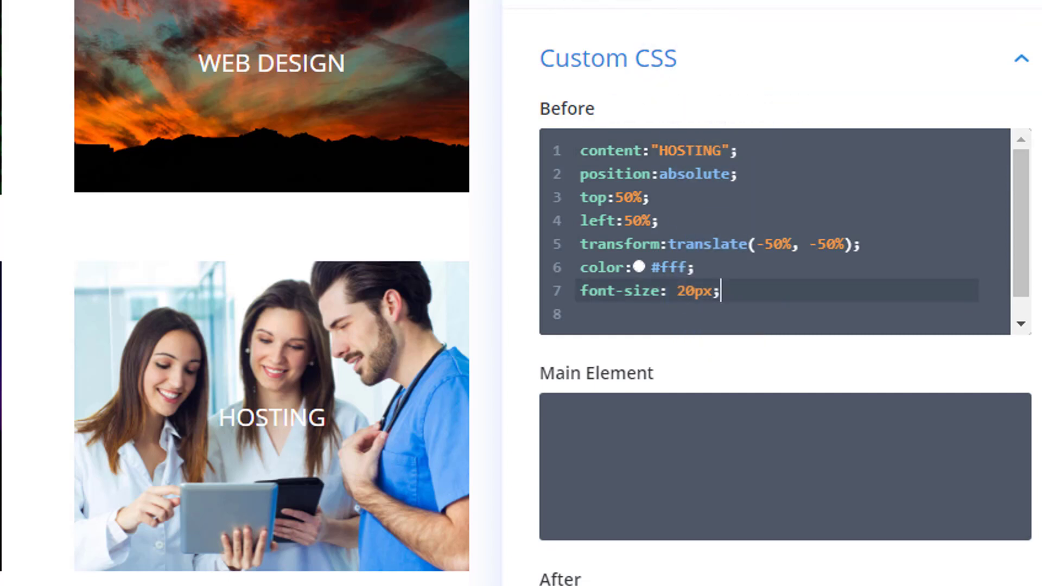
Give the column the saved #0c71c3 blue background and set Background Image Blend to Multiply.
{"action": "left_click", "coordinate": [711, 59]}
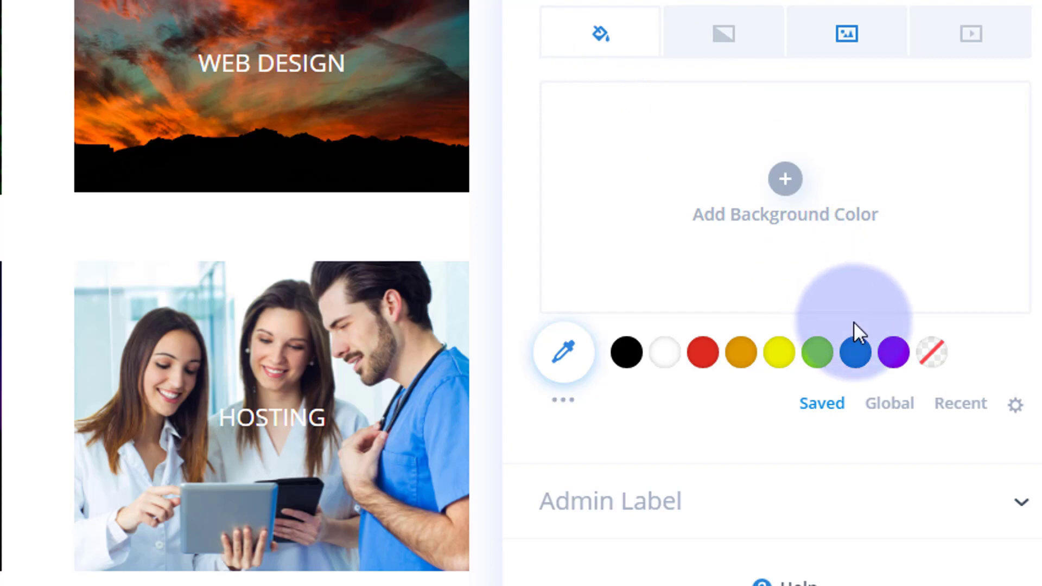
{"action": "left_click", "coordinate": [855, 354]}
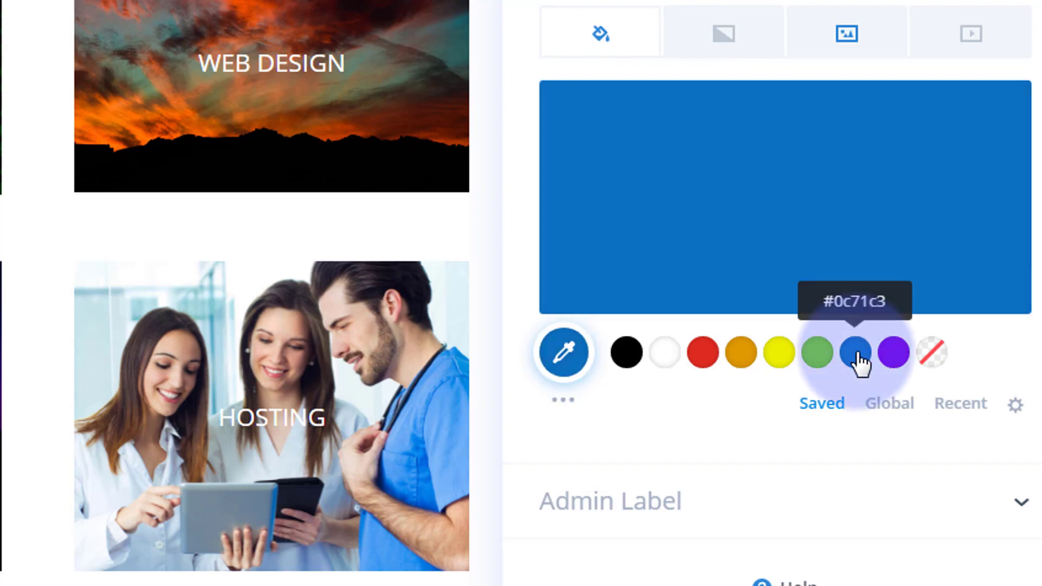
{"action": "left_click", "coordinate": [846, 37]}
{"action": "scroll", "coordinate": [828, 372], "scroll_direction": "down", "scroll_amount": 5}
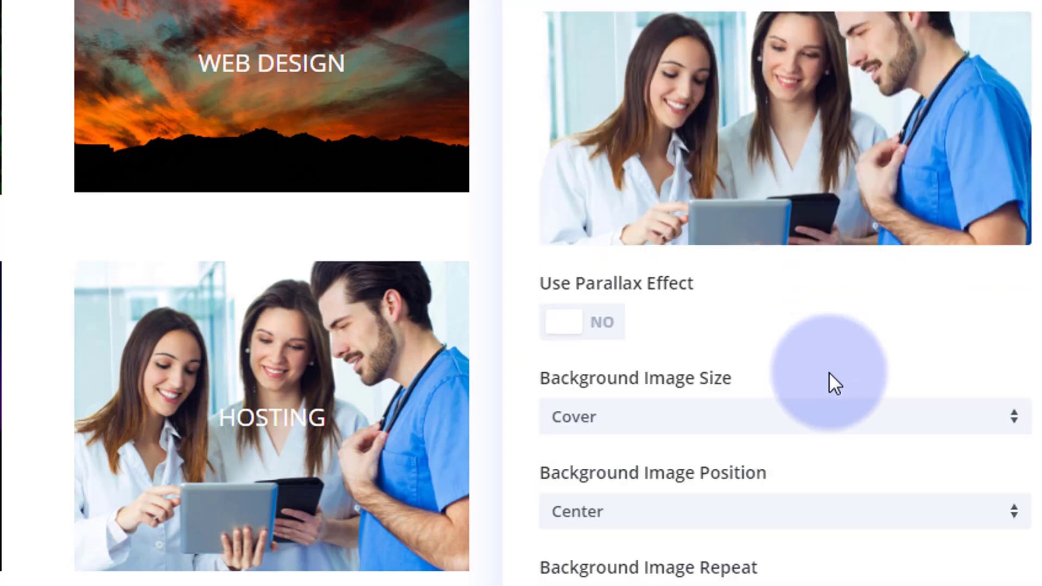
{"action": "scroll", "coordinate": [829, 372], "scroll_direction": "down", "scroll_amount": 2}
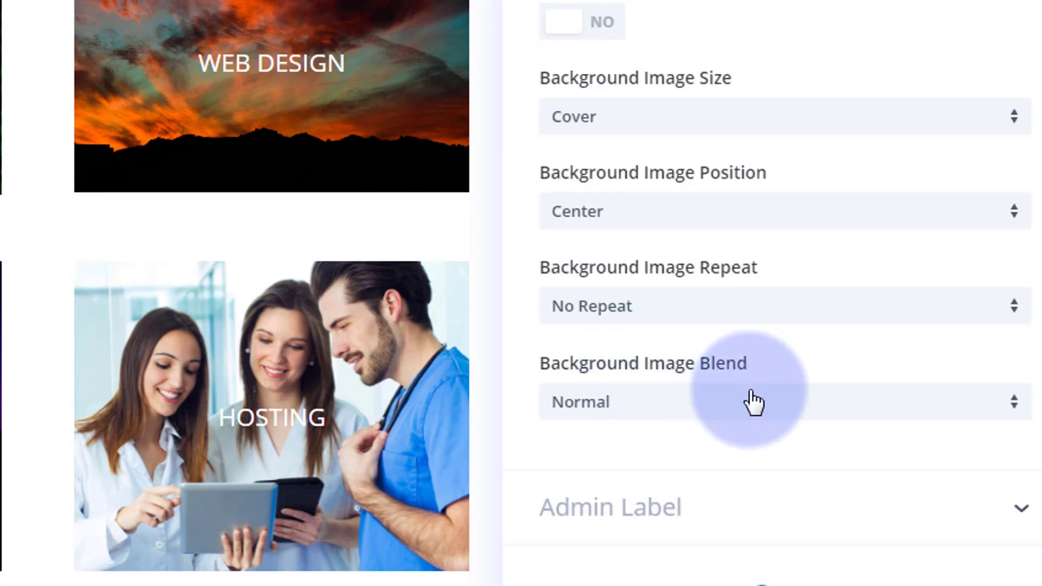
{"action": "left_click", "coordinate": [754, 408]}
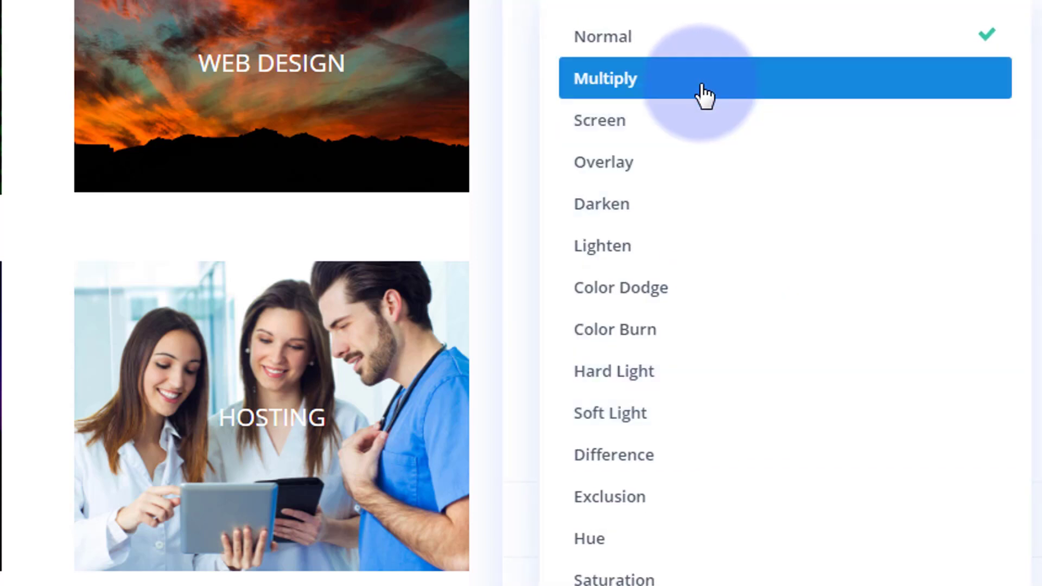
{"action": "left_click", "coordinate": [704, 97]}
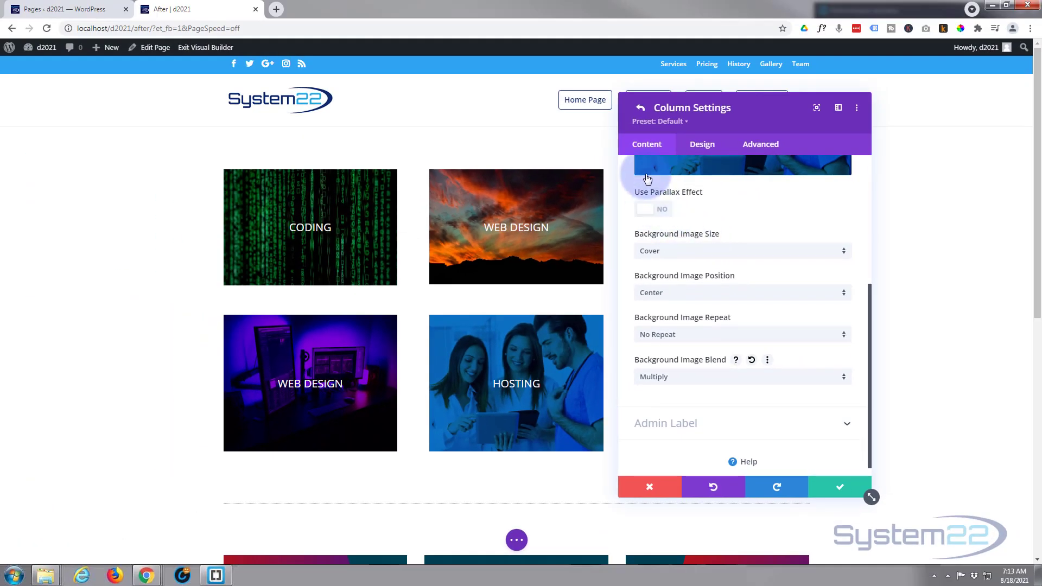
Change the column's background colour from the saved blue to indigo #0216d1.
{"action": "left_click_drag", "start_coordinate": [727, 122], "coordinate": [863, 115]}
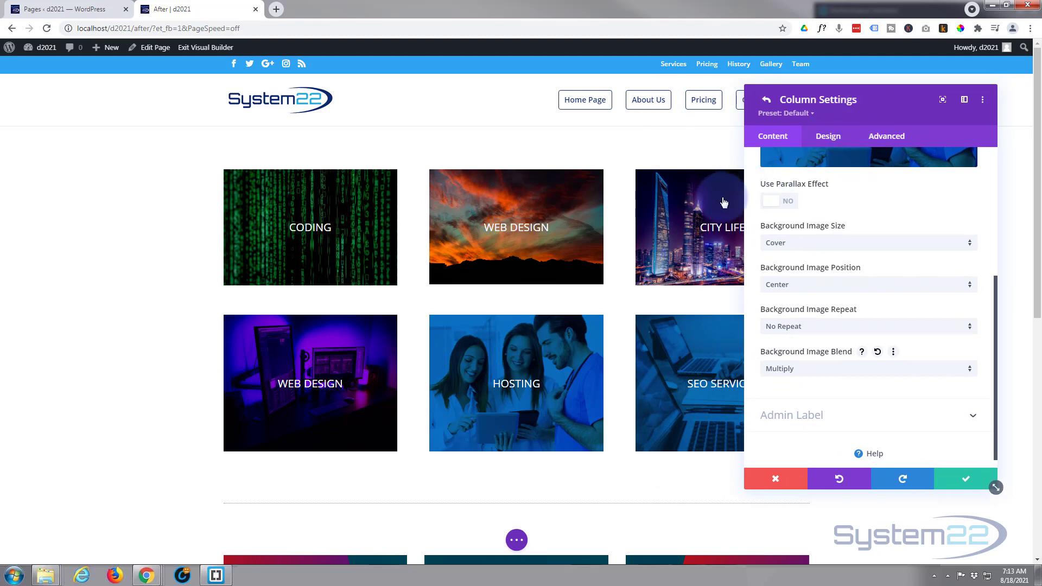
{"action": "scroll", "coordinate": [794, 198], "scroll_direction": "up", "scroll_amount": 2}
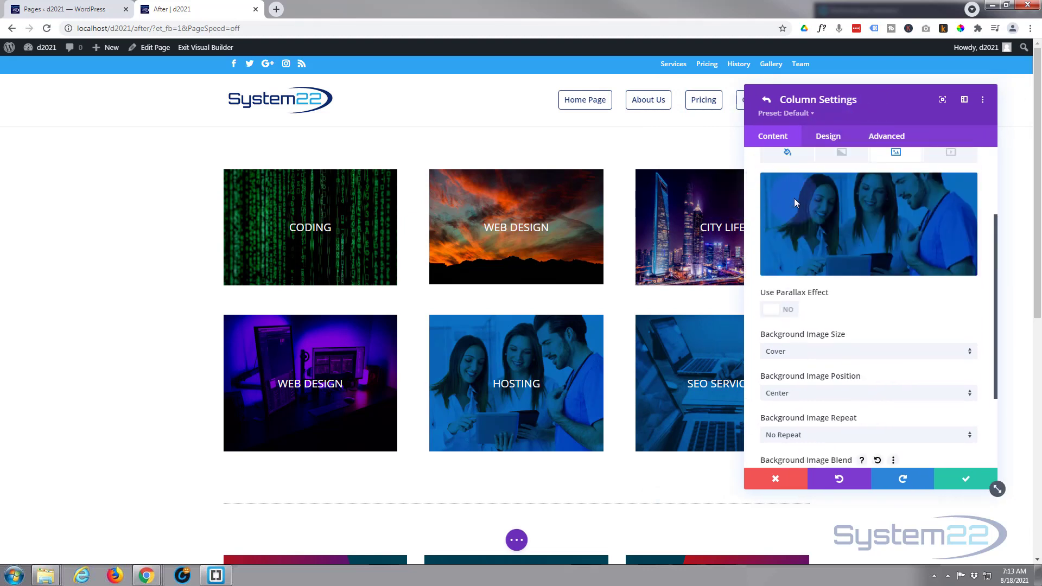
{"action": "left_click", "coordinate": [787, 154]}
{"action": "left_click", "coordinate": [815, 254]}
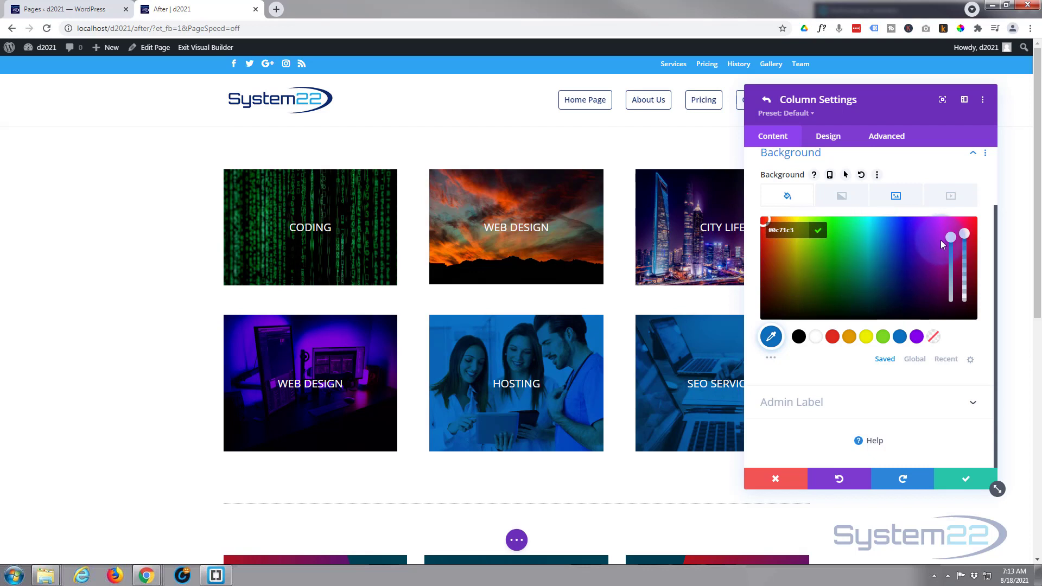
{"action": "left_click", "coordinate": [900, 337]}
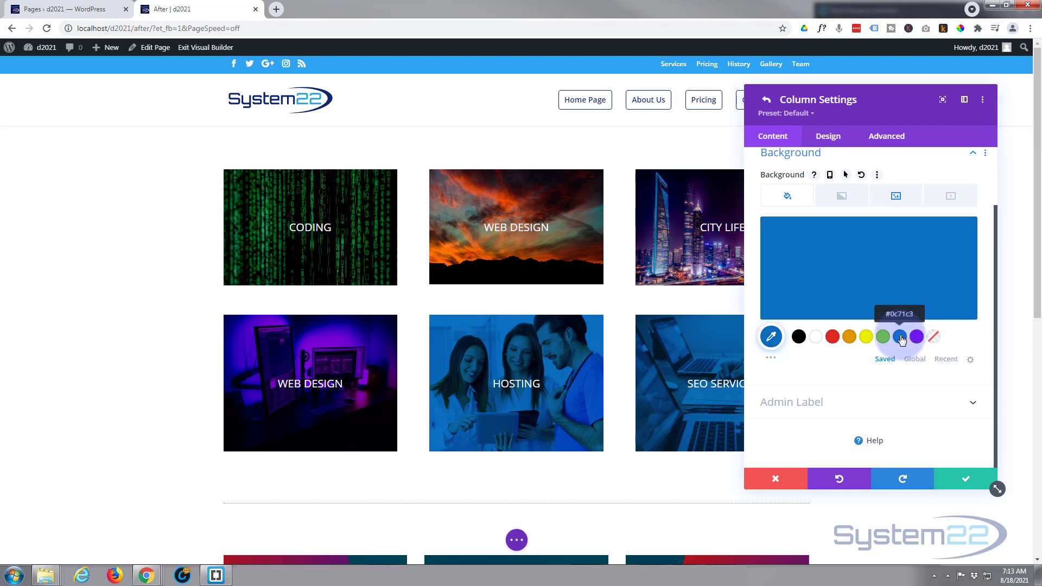
{"action": "left_click", "coordinate": [859, 276]}
{"action": "left_click", "coordinate": [905, 274]}
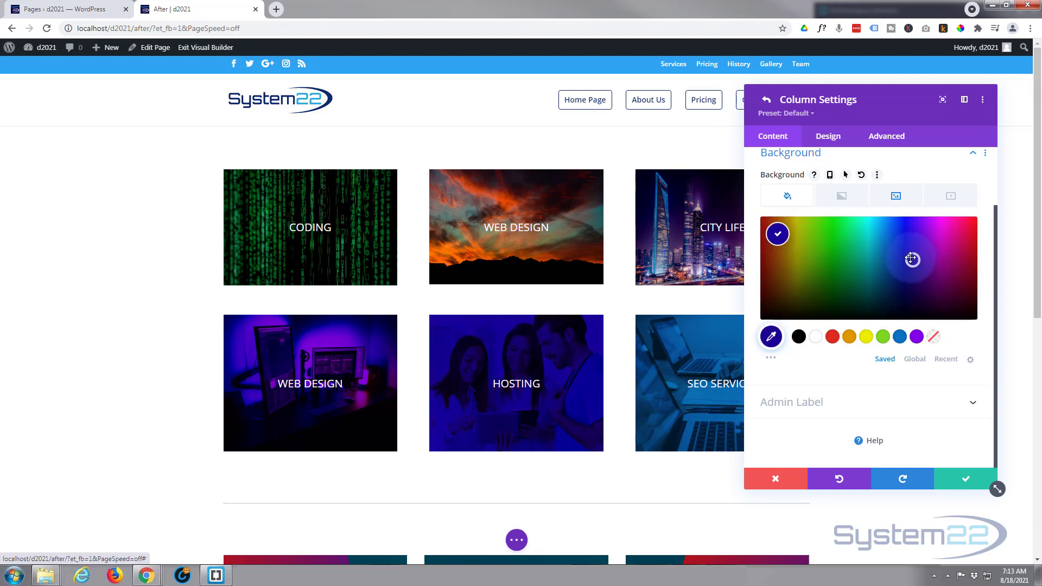
{"action": "mouse_move", "coordinate": [910, 258]}
{"action": "left_mouse_down"}
{"action": "mouse_move", "coordinate": [904, 242]}
{"action": "mouse_move", "coordinate": [902, 254]}
{"action": "left_mouse_up"}
{"action": "left_click", "coordinate": [903, 237]}
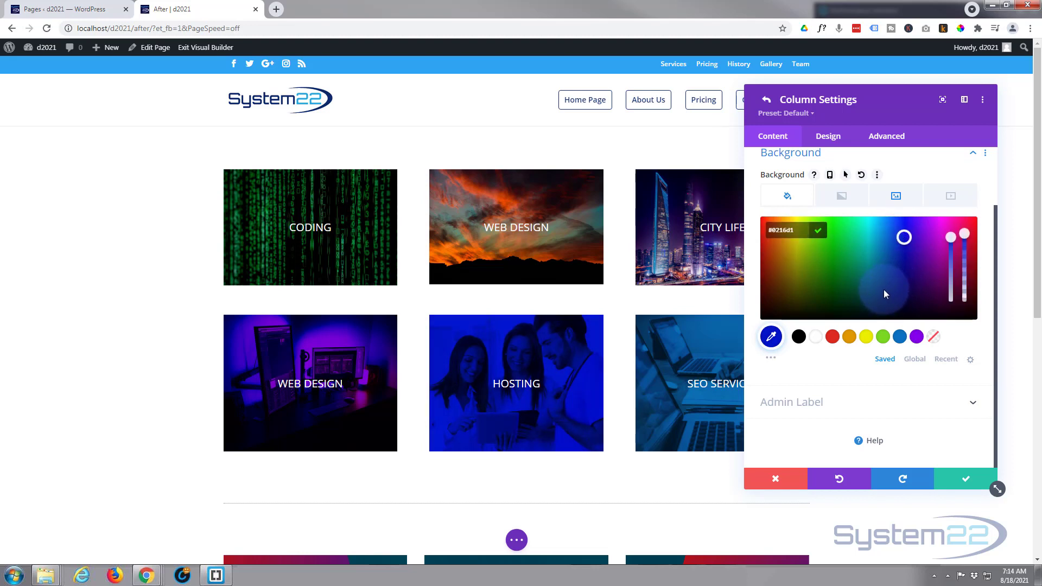
Confirm and close the Column and Row Settings.
{"action": "left_click", "coordinate": [964, 484]}
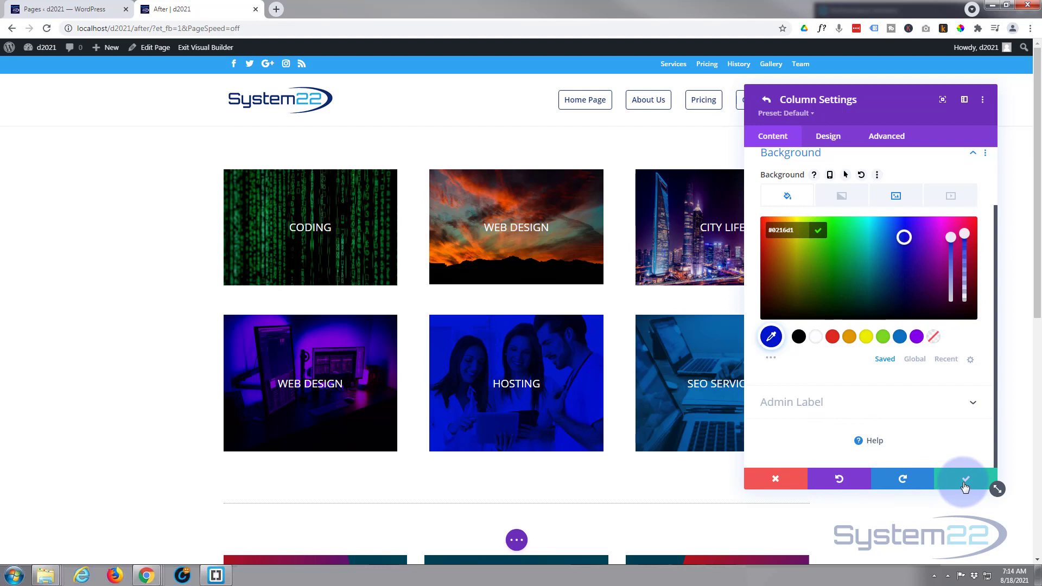
{"action": "left_click", "coordinate": [964, 485]}
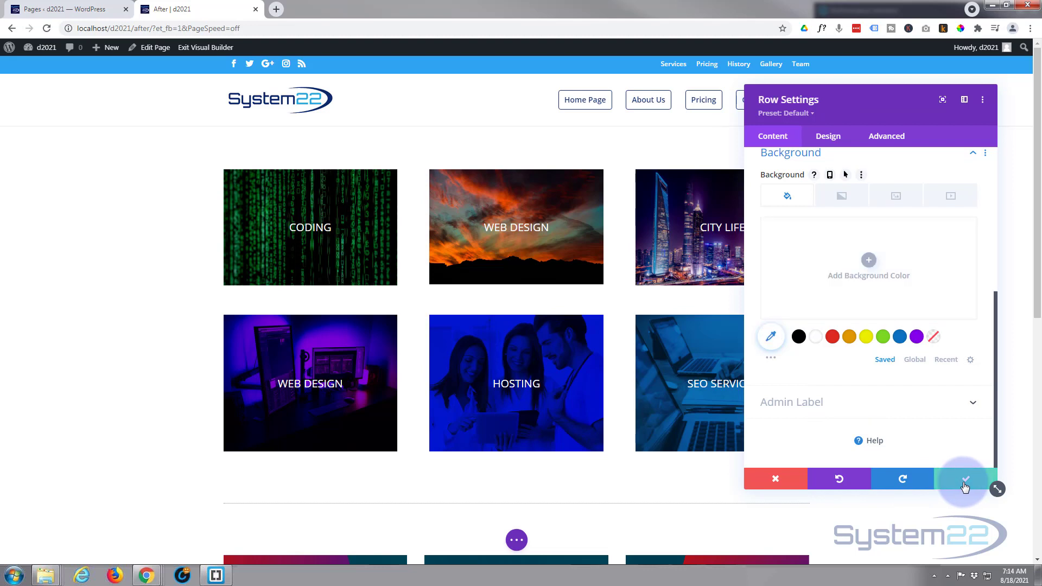
{"action": "left_click", "coordinate": [964, 485]}
Save the page and exit the Visual Builder to view the live page.
{"action": "left_click", "coordinate": [516, 541]}
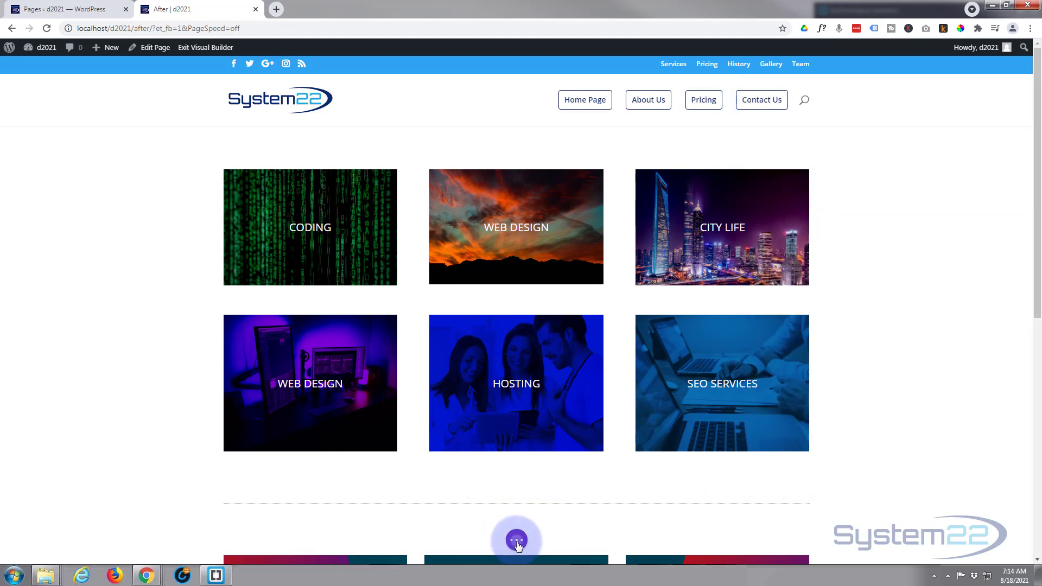
{"action": "left_click", "coordinate": [999, 541]}
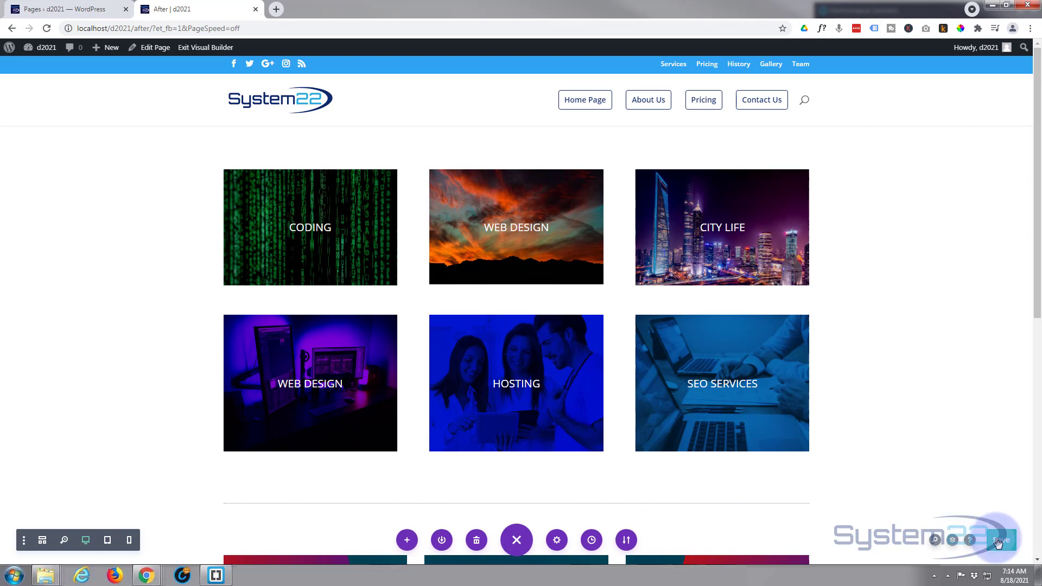
{"action": "left_click", "coordinate": [201, 49]}
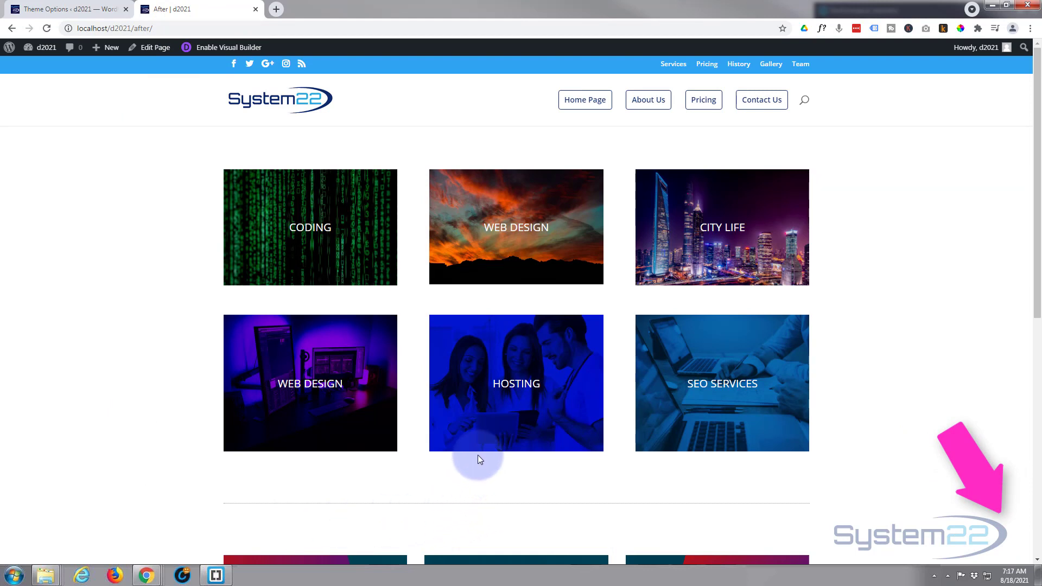
{"action": "mouse_move", "coordinate": [486, 431]}
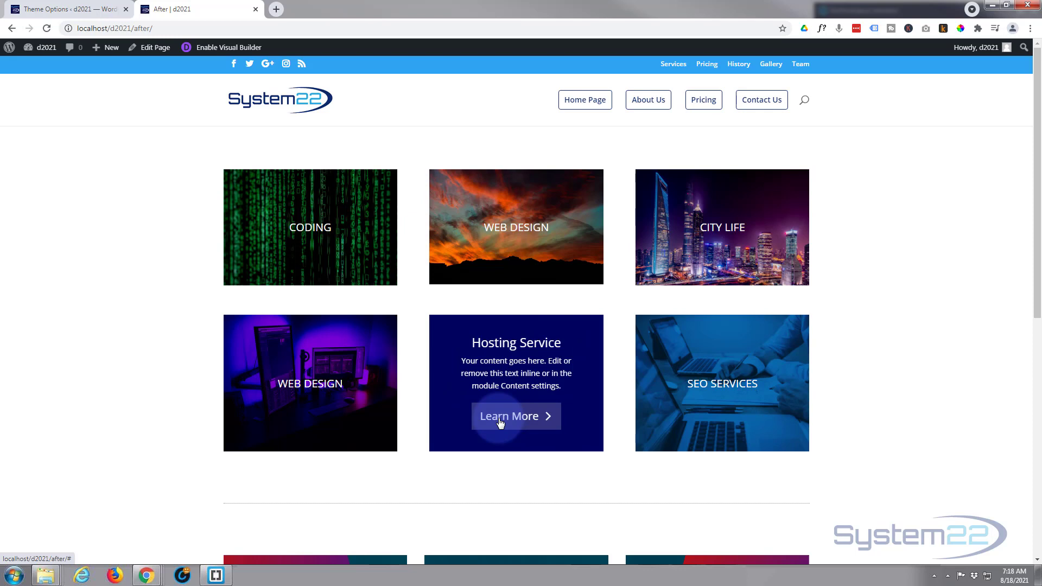
{"action": "mouse_move", "coordinate": [670, 422]}
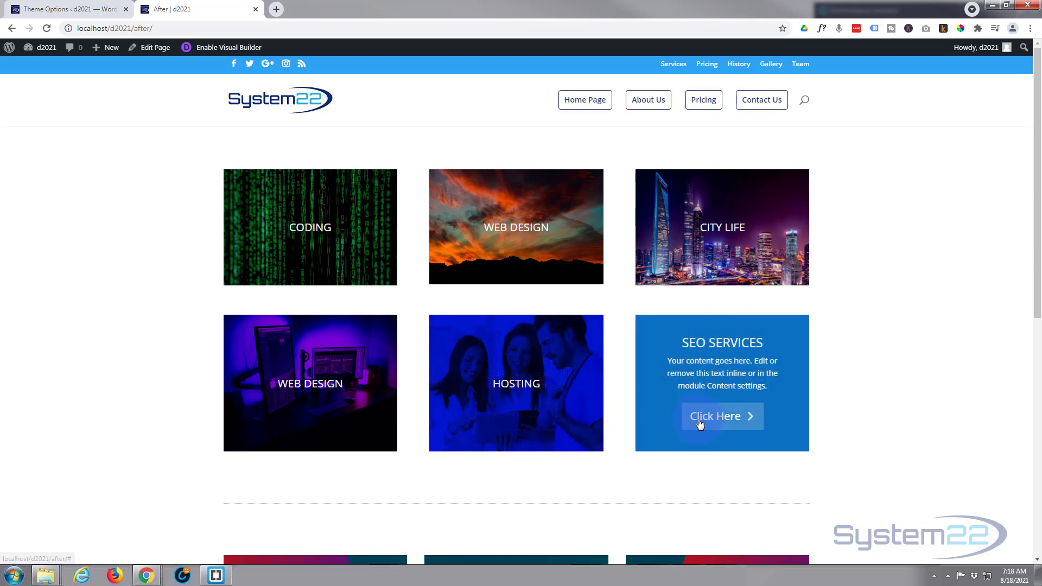
{"action": "mouse_move", "coordinate": [351, 427]}
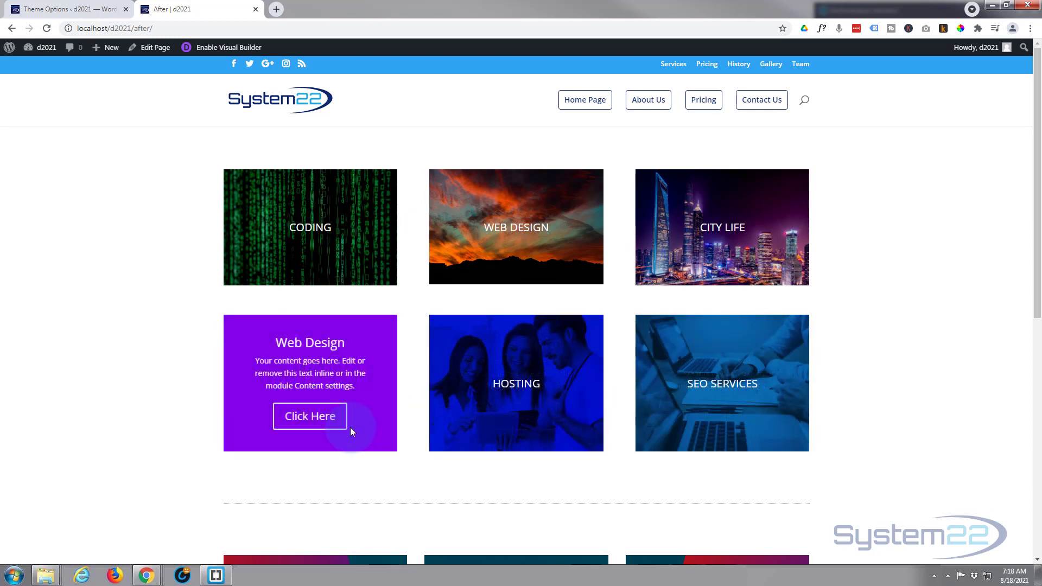